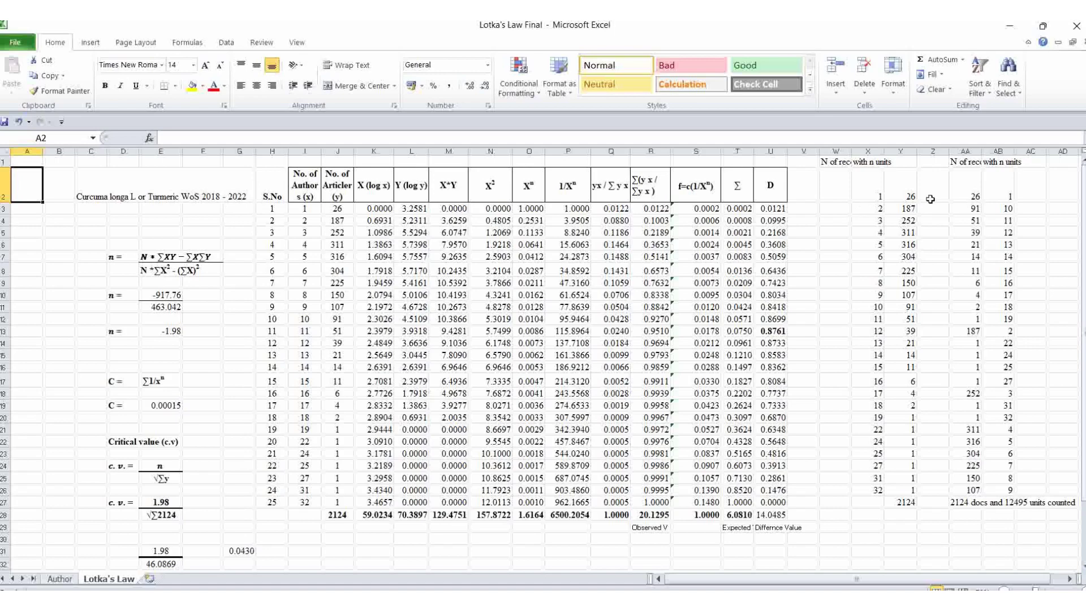
Examine the source list of unit counts and record counts in columns X and Y, from row 2 to row 26.
{"action": "scroll", "coordinate": [930, 206], "scroll_direction": "down", "scroll_amount": 1}
{"action": "scroll", "coordinate": [931, 207], "scroll_direction": "up", "scroll_amount": 1}
{"action": "left_click", "coordinate": [900, 200]}
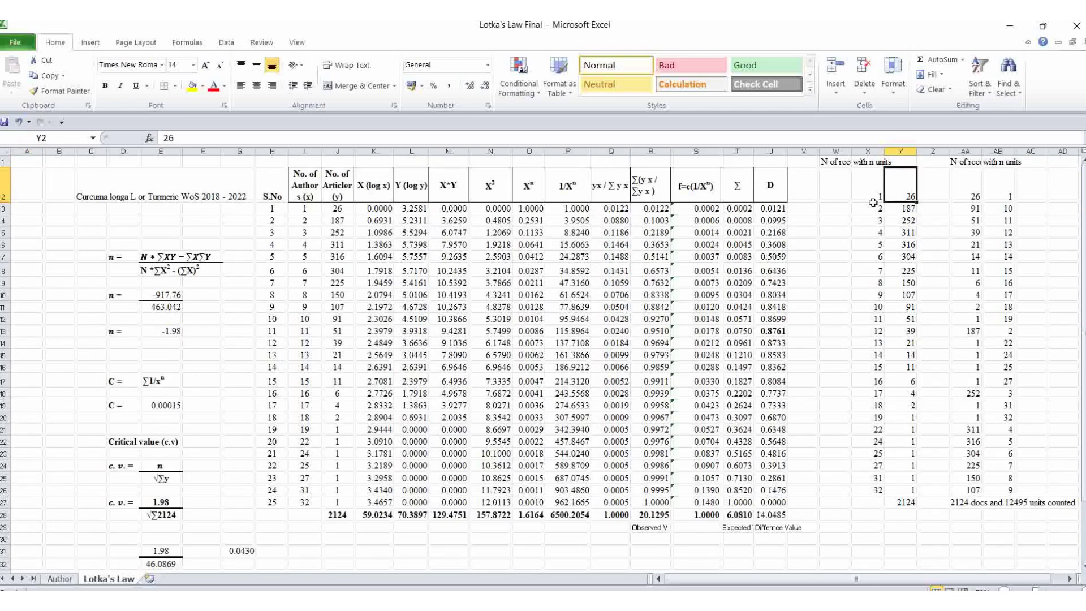
{"action": "left_click", "coordinate": [874, 208]}
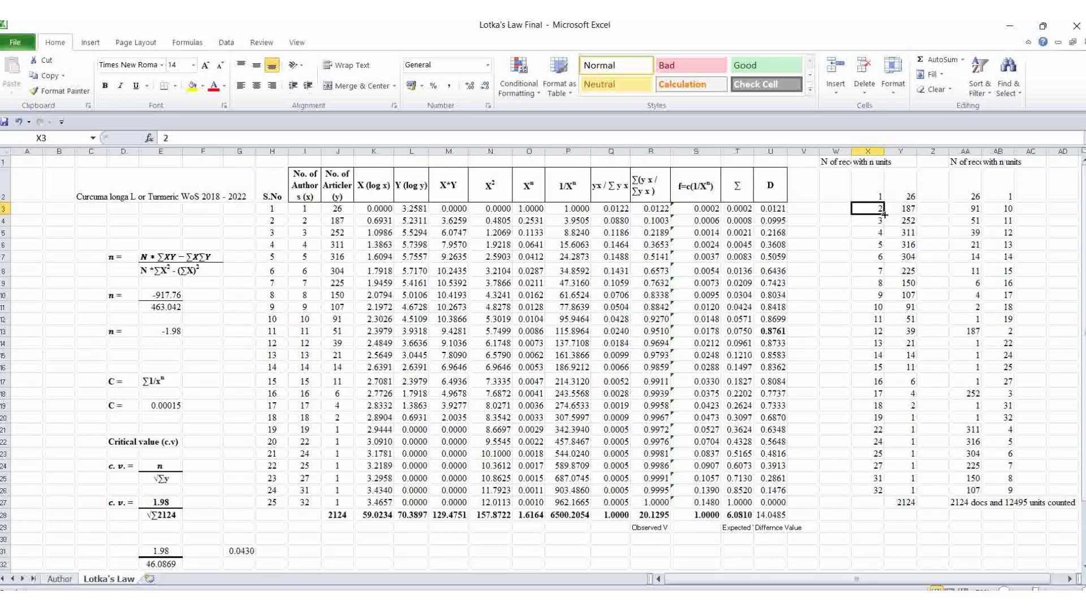
{"action": "scroll", "coordinate": [925, 294], "scroll_direction": "down", "scroll_amount": 1}
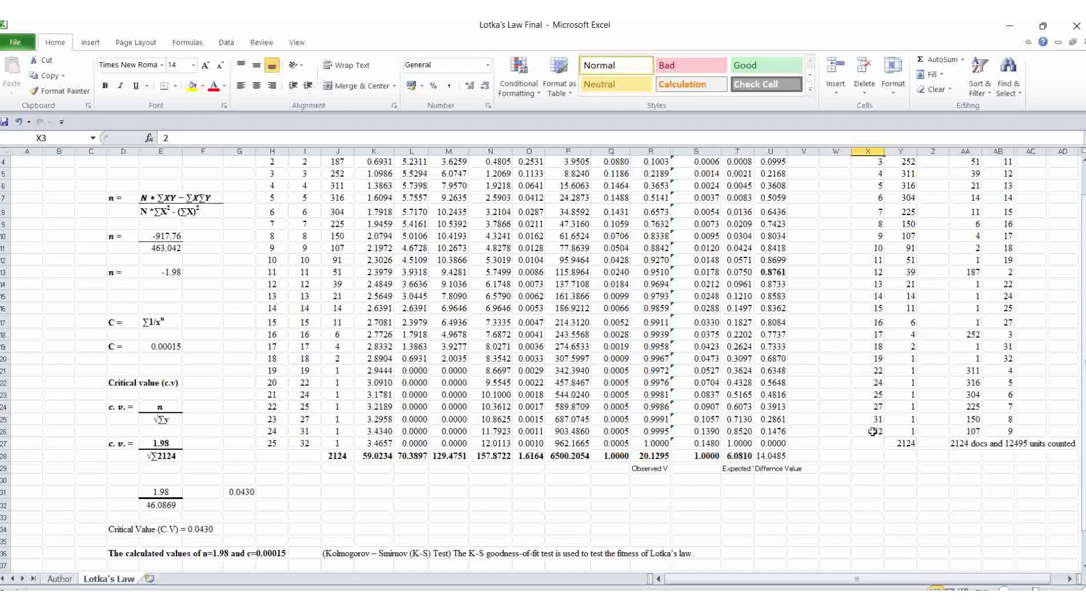
{"action": "left_click", "coordinate": [876, 431]}
{"action": "left_click", "coordinate": [911, 431]}
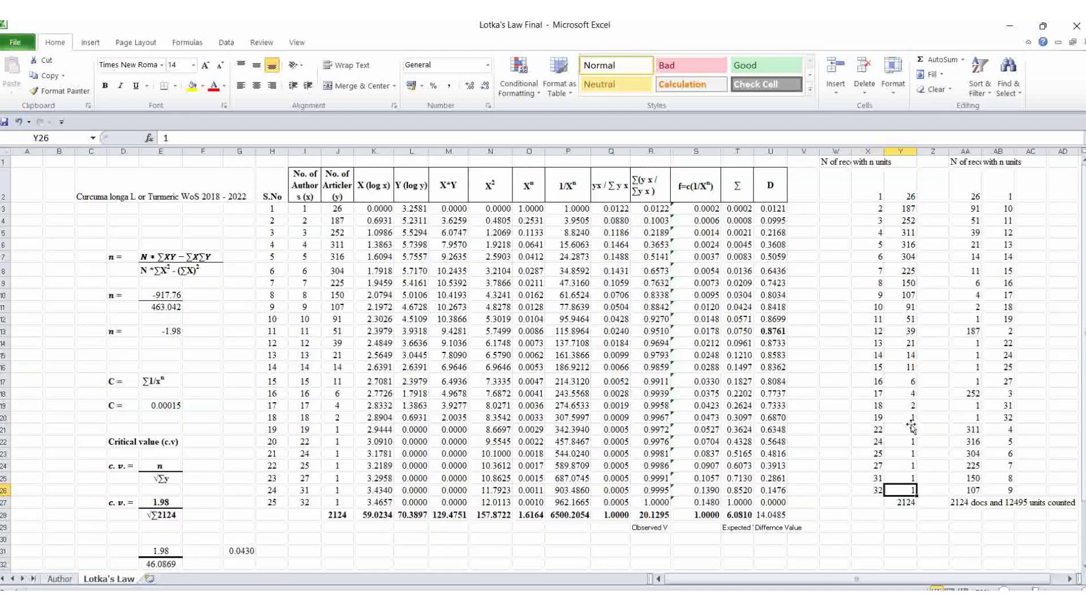
{"action": "scroll", "coordinate": [911, 430], "scroll_direction": "up", "scroll_amount": 1}
Check the X (log x) formulas and fill the natural-log formula from K3 down through K27.
{"action": "left_click", "coordinate": [373, 210]}
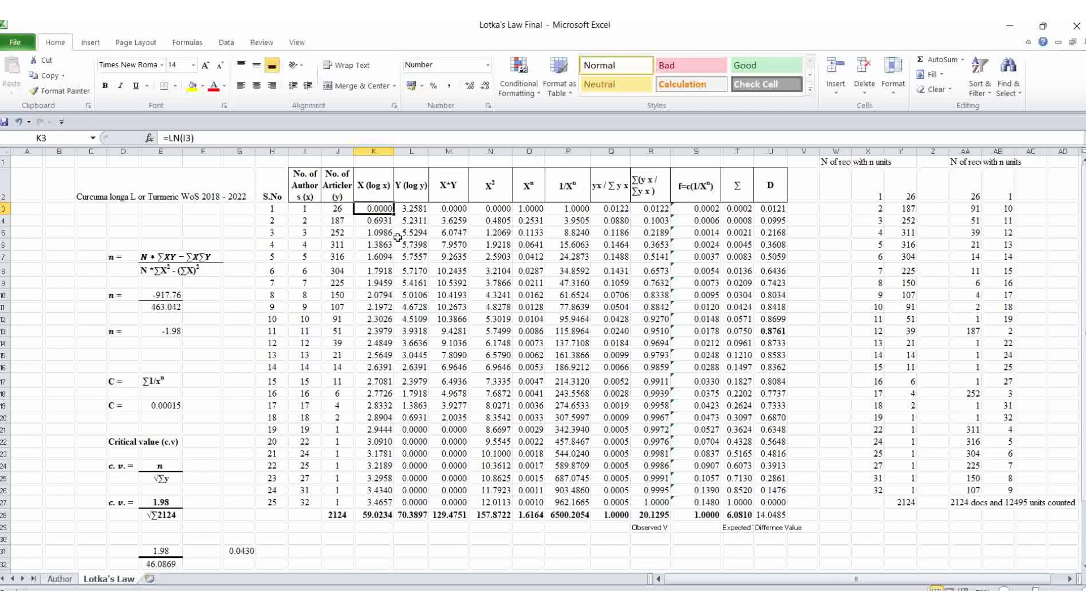
{"action": "left_click", "coordinate": [403, 233]}
{"action": "left_click", "coordinate": [370, 220]}
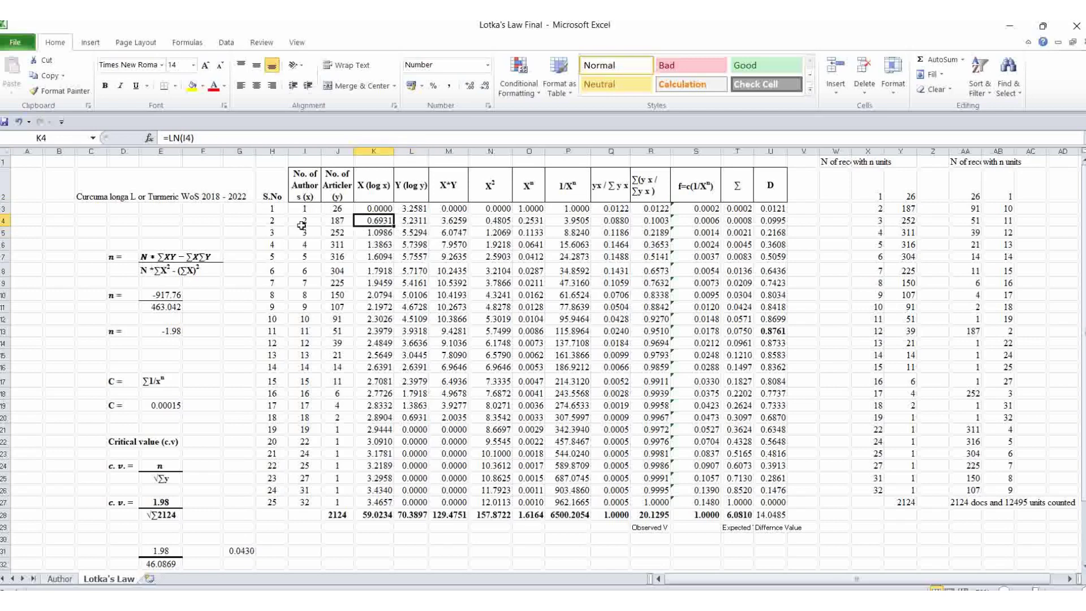
{"action": "left_click", "coordinate": [379, 209]}
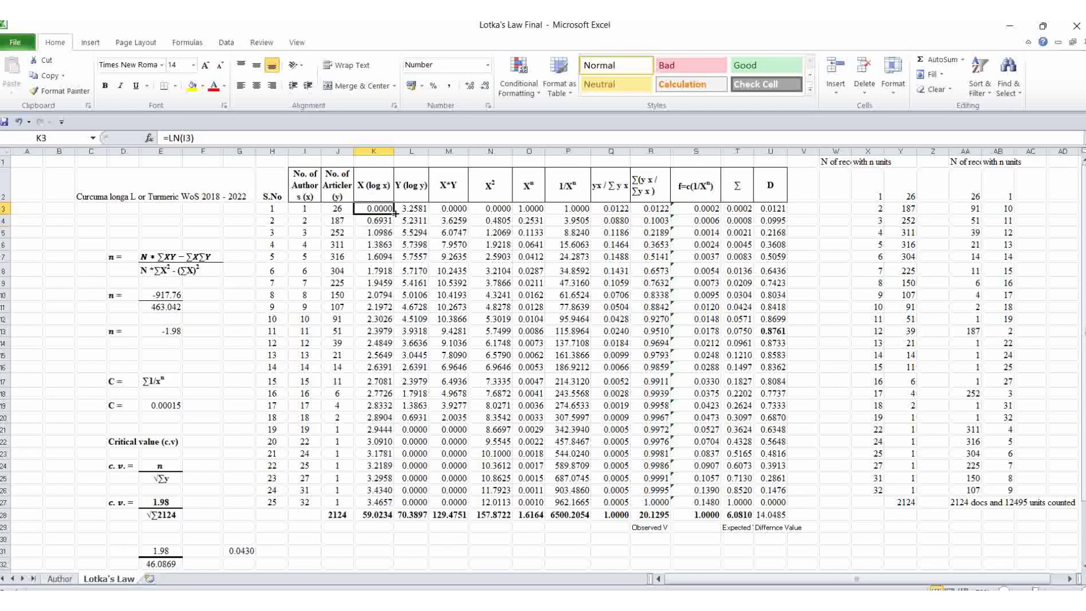
{"action": "left_click_drag", "start_coordinate": [395, 213], "coordinate": [425, 504]}
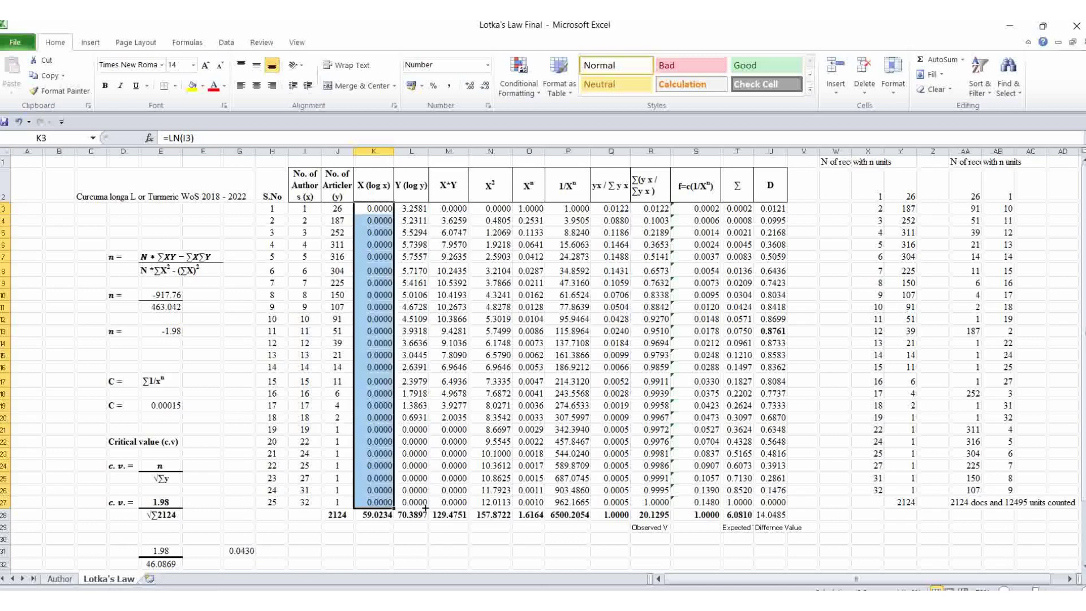
{"action": "left_click", "coordinate": [370, 538]}
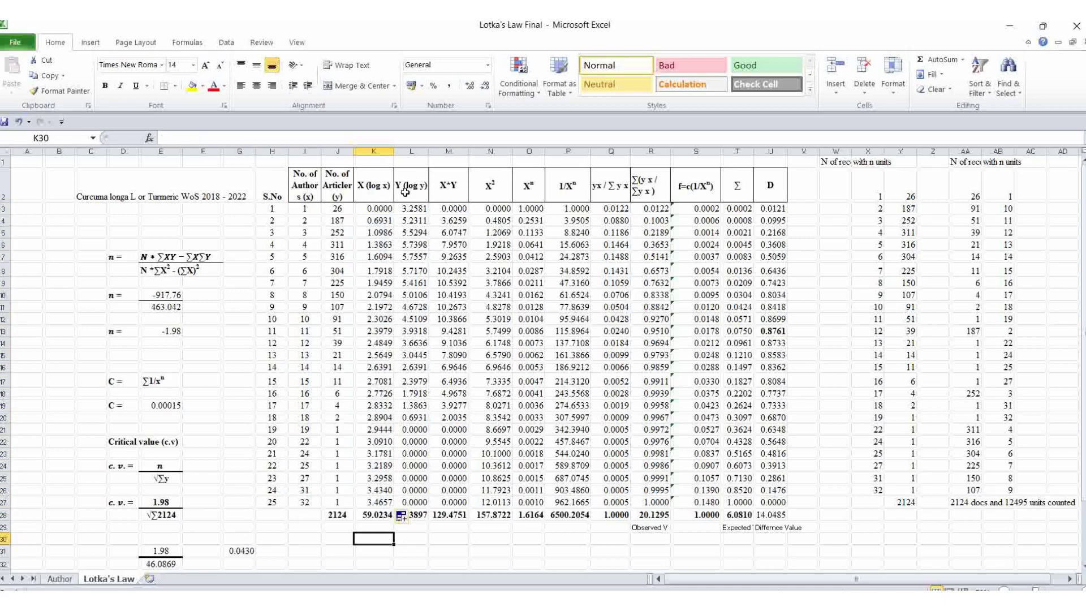
Inspect the Y (log y) formula in L3 and its source J3, the X*Y formula in M3 and the log x total in K28.
{"action": "left_click", "coordinate": [406, 210]}
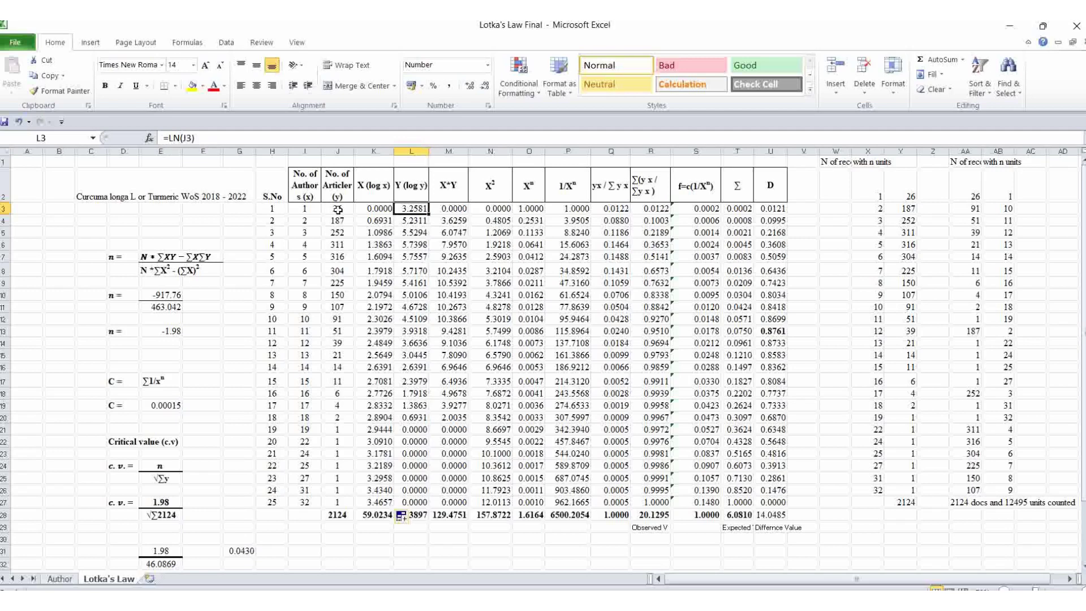
{"action": "left_click", "coordinate": [338, 208]}
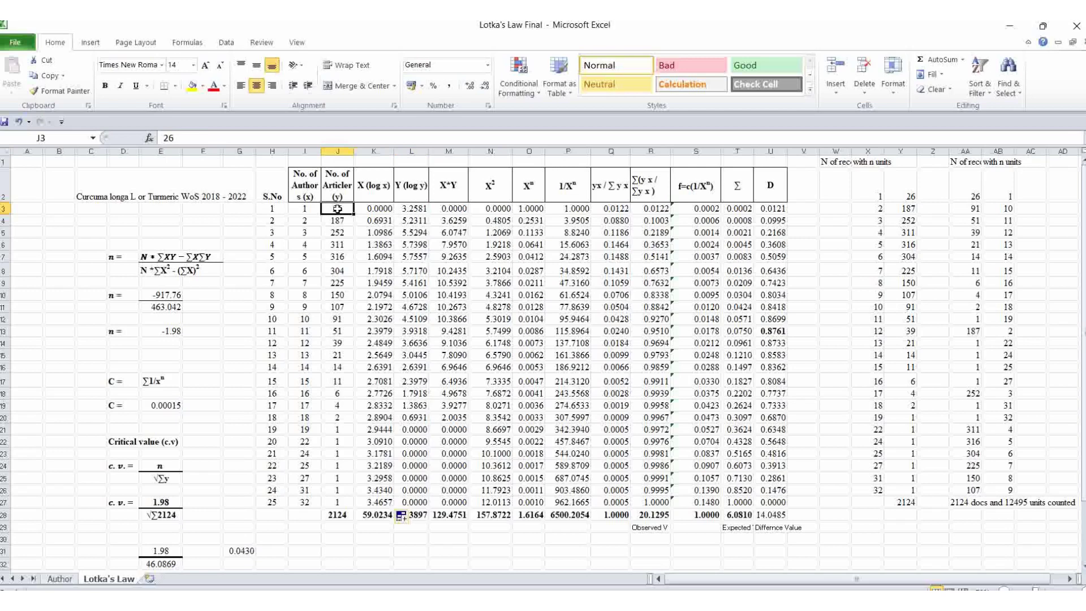
{"action": "left_click", "coordinate": [415, 207]}
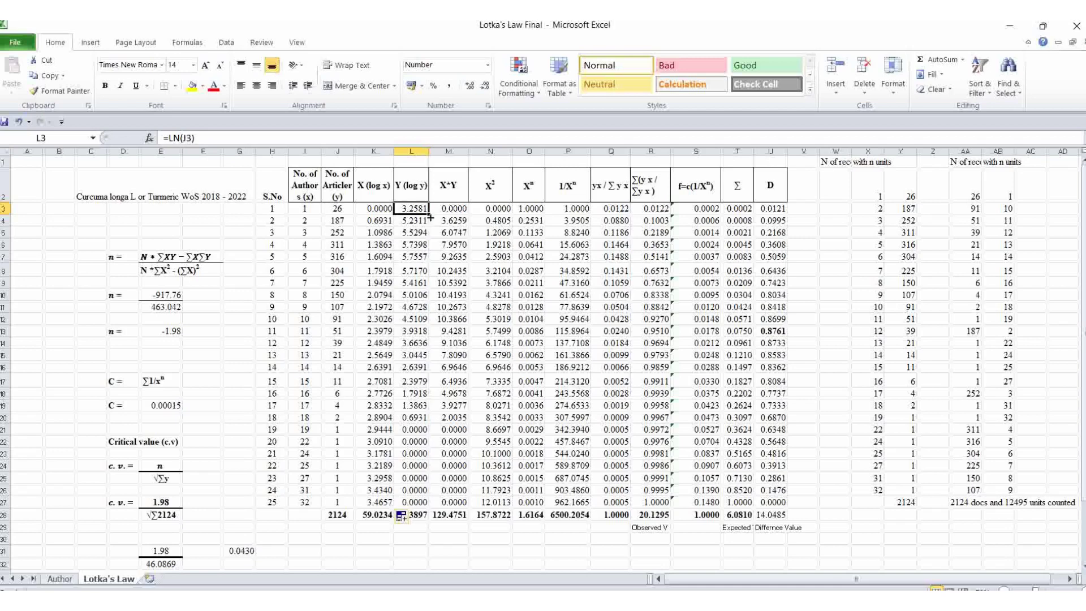
{"action": "left_click", "coordinate": [205, 137]}
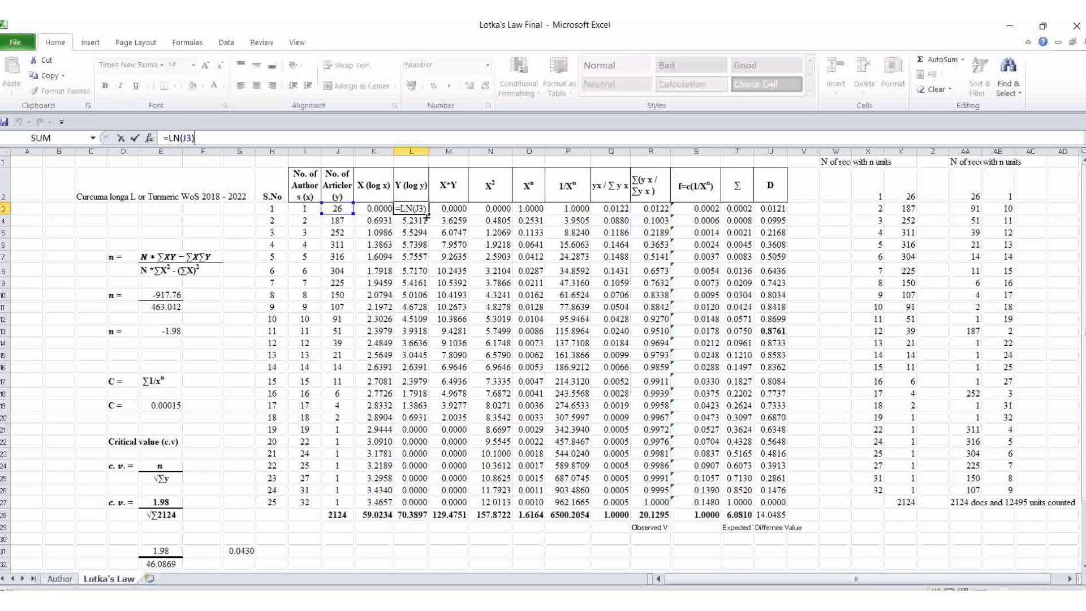
{"action": "left_click", "coordinate": [437, 209]}
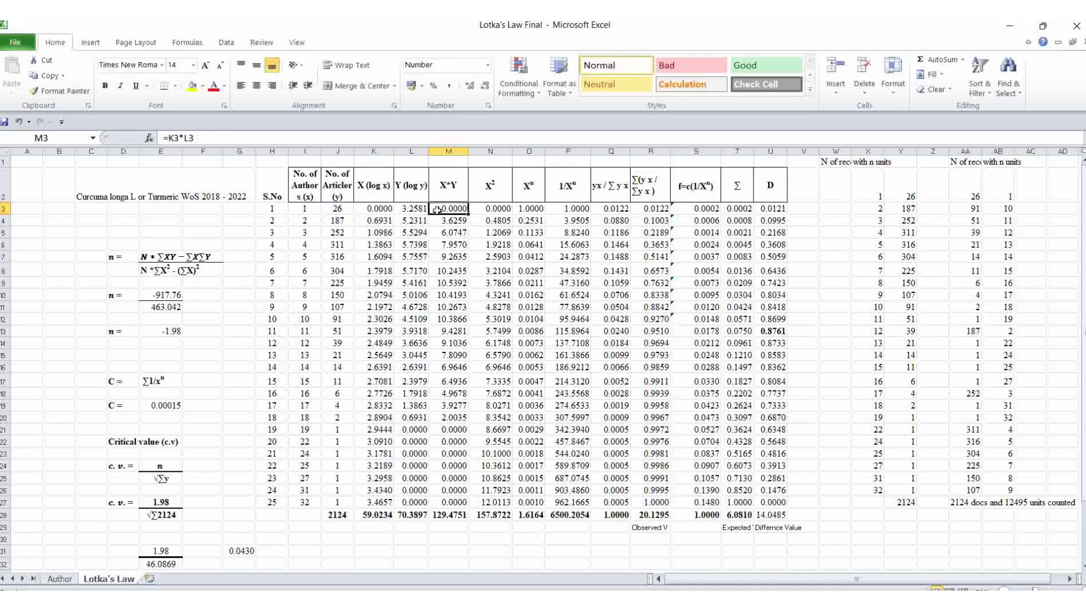
{"action": "left_click", "coordinate": [414, 209]}
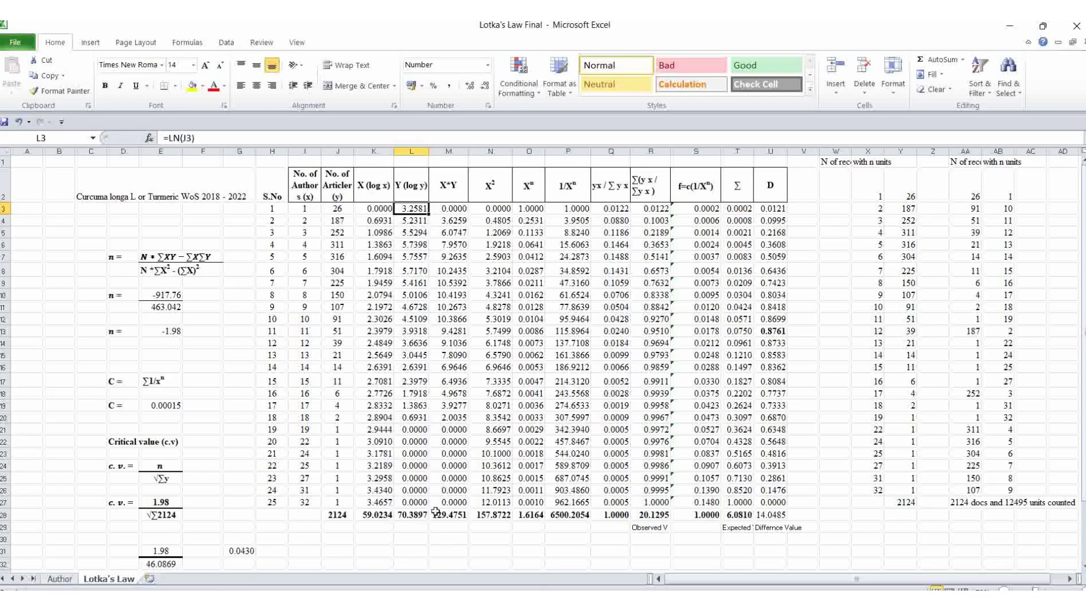
{"action": "left_click", "coordinate": [379, 515]}
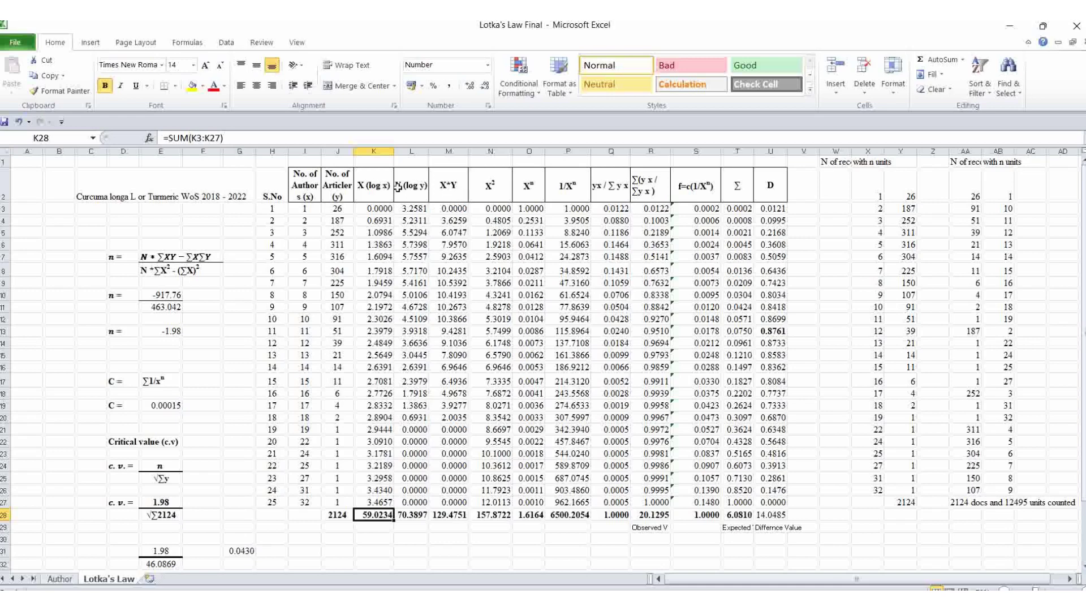
{"action": "left_click", "coordinate": [453, 211]}
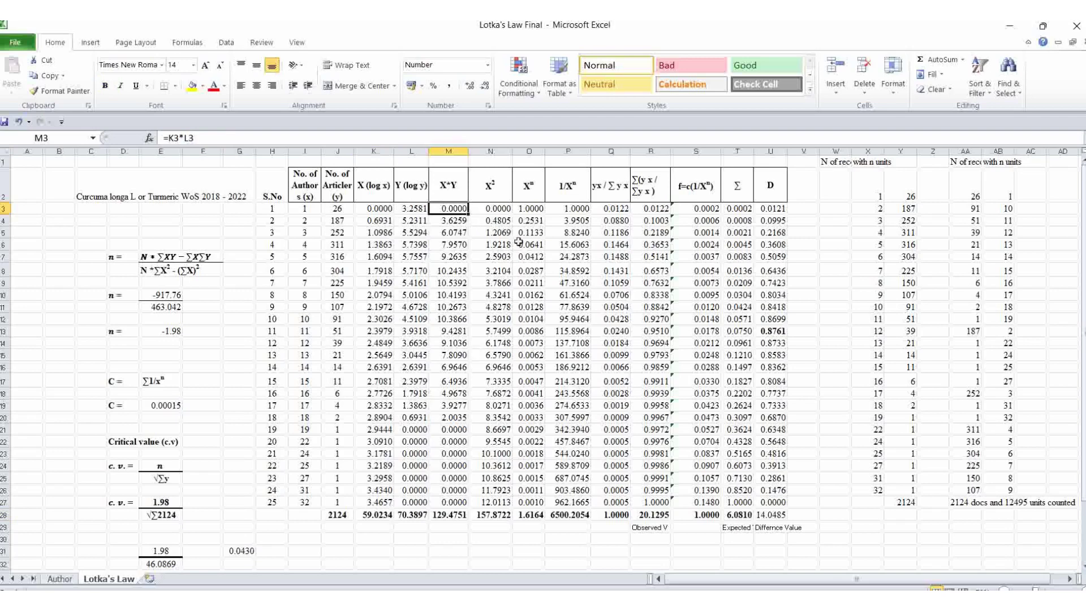
Review the X² column's formulas, fill the squaring formula from N4 down through N27, and check the column's total.
{"action": "left_click", "coordinate": [505, 186]}
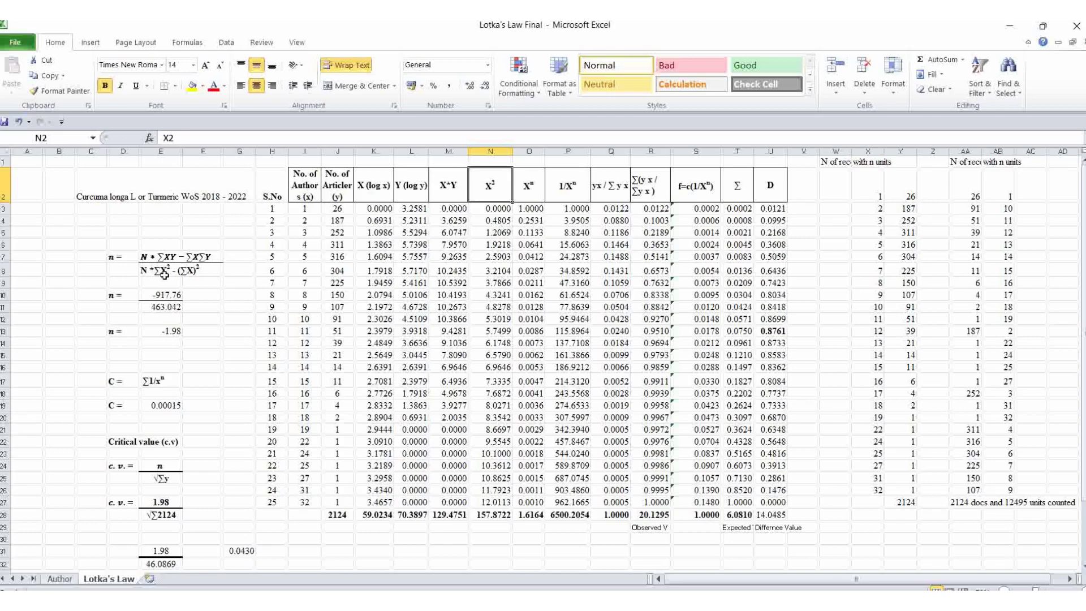
{"action": "left_click", "coordinate": [490, 207]}
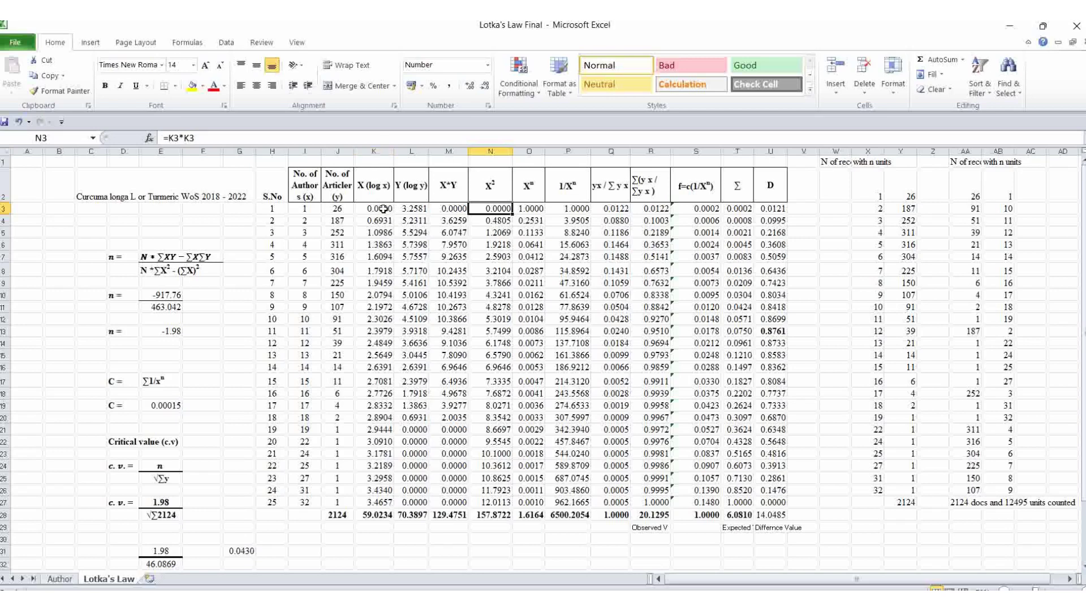
{"action": "left_click", "coordinate": [493, 221]}
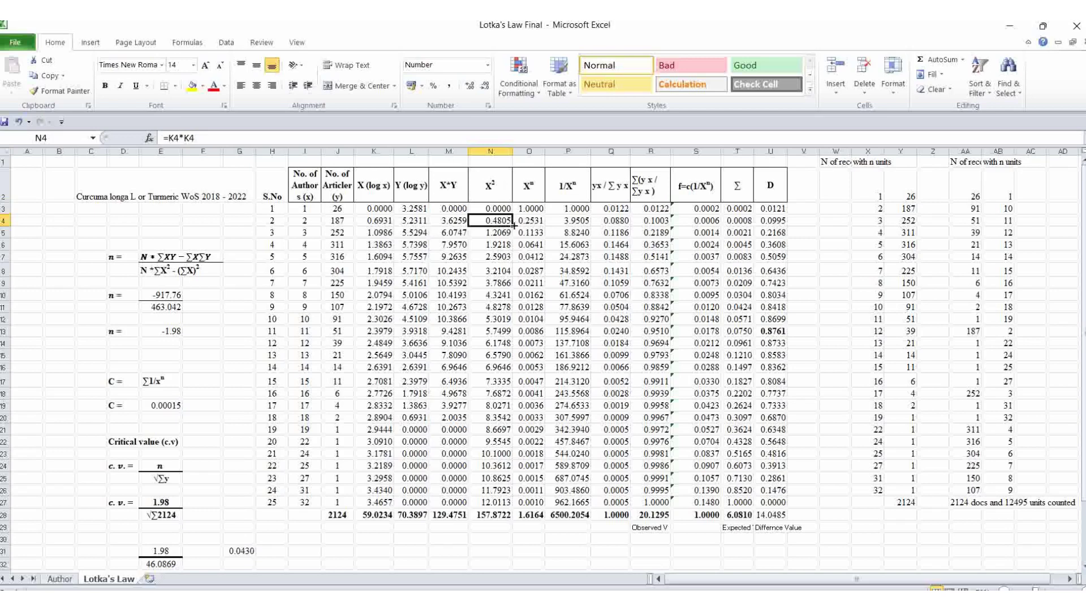
{"action": "left_click_drag", "start_coordinate": [513, 225], "coordinate": [523, 515]}
{"action": "left_click", "coordinate": [498, 525]}
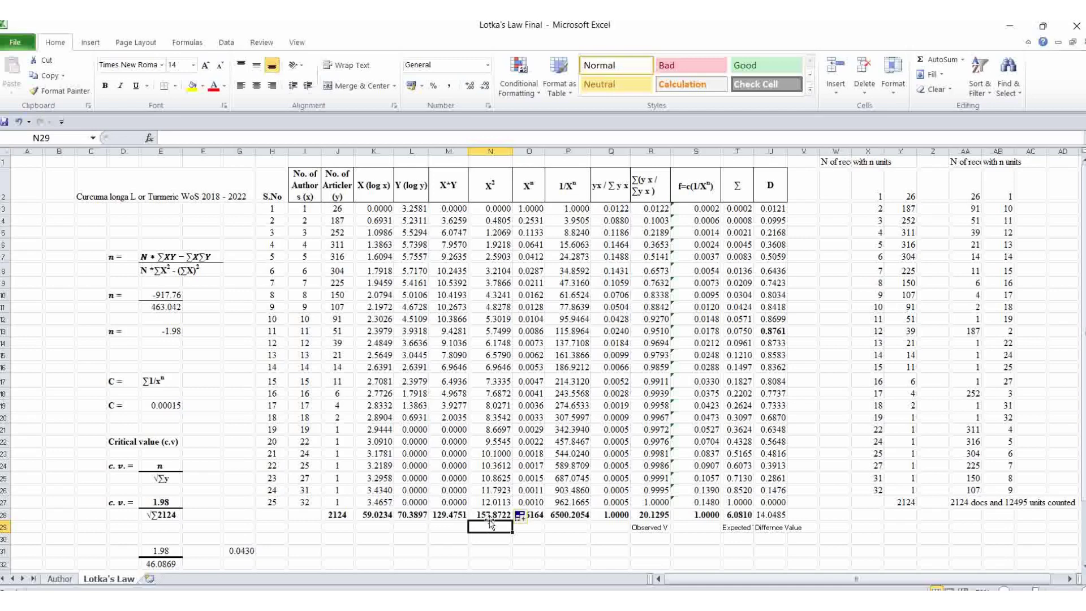
{"action": "left_click", "coordinate": [490, 516]}
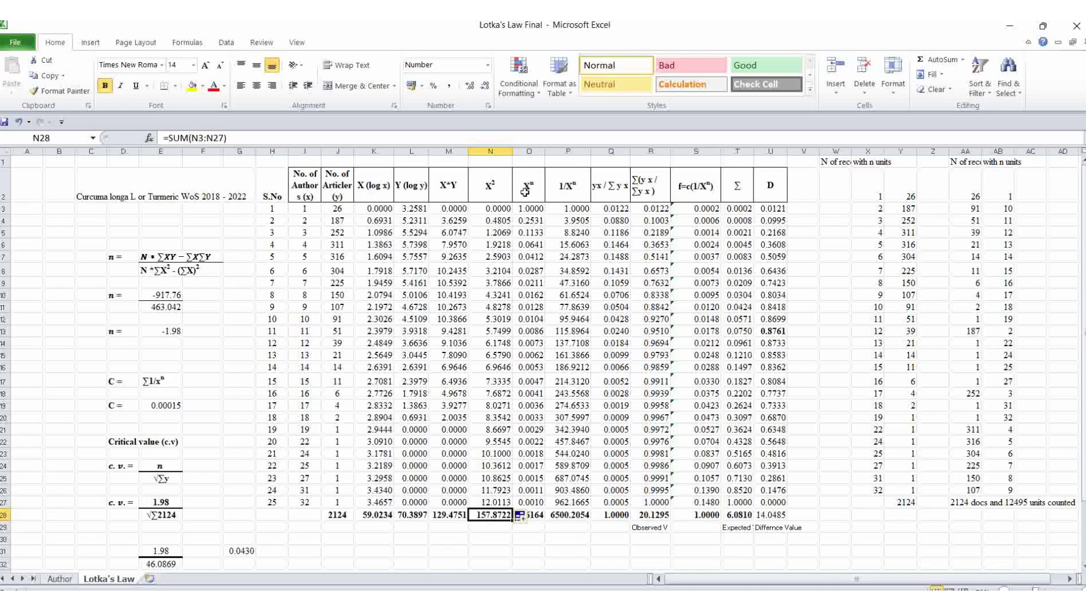
Examine the formulas for the exponent n: the numerator in E10, the denominator in E11 and their quotient in E13.
{"action": "left_click", "coordinate": [164, 295]}
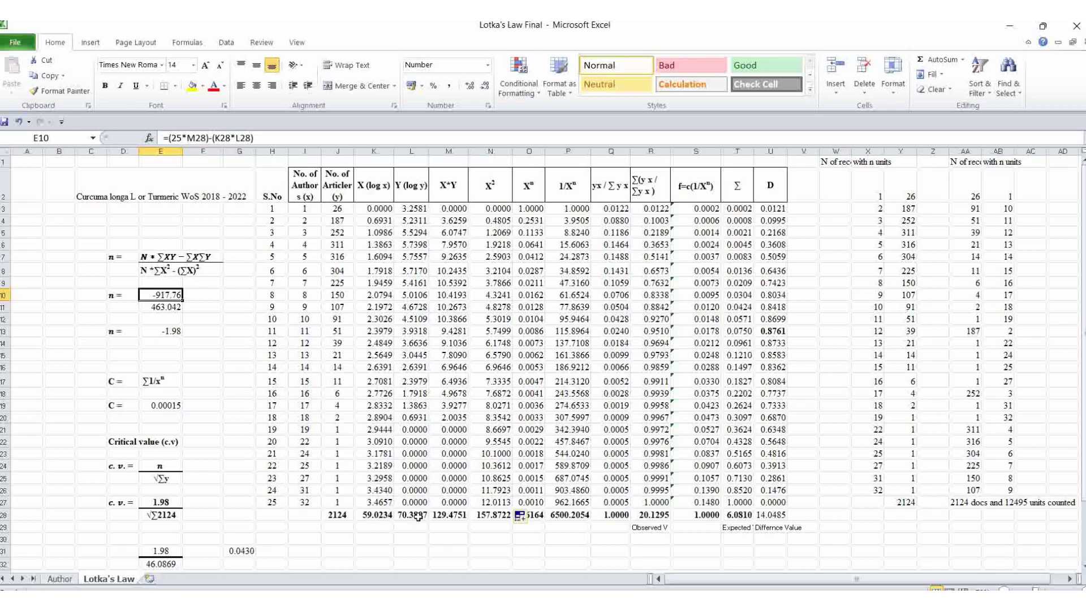
{"action": "left_click", "coordinate": [201, 294]}
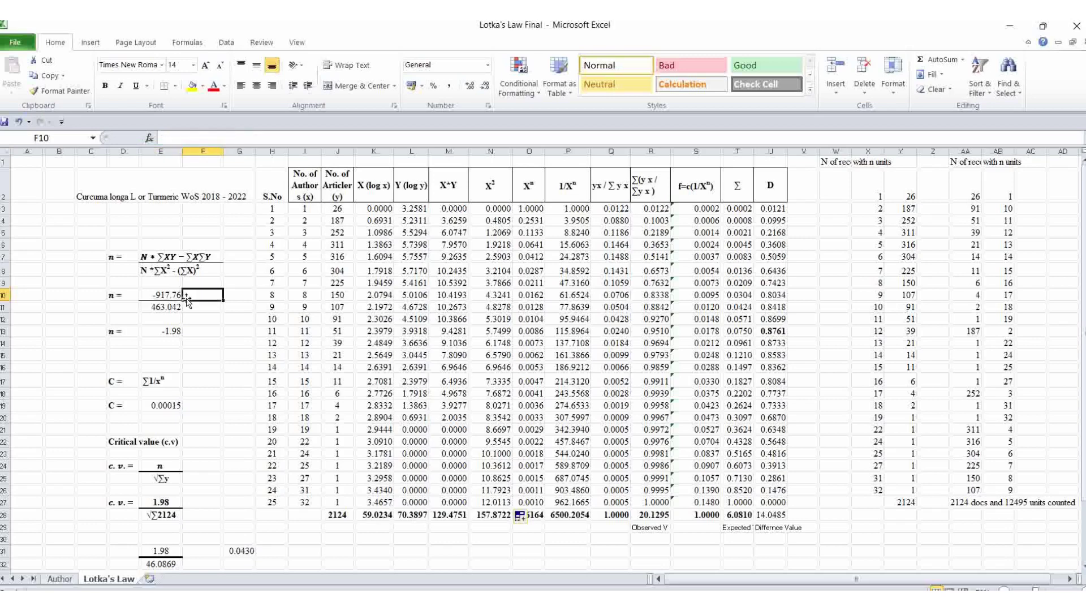
{"action": "left_click", "coordinate": [154, 296]}
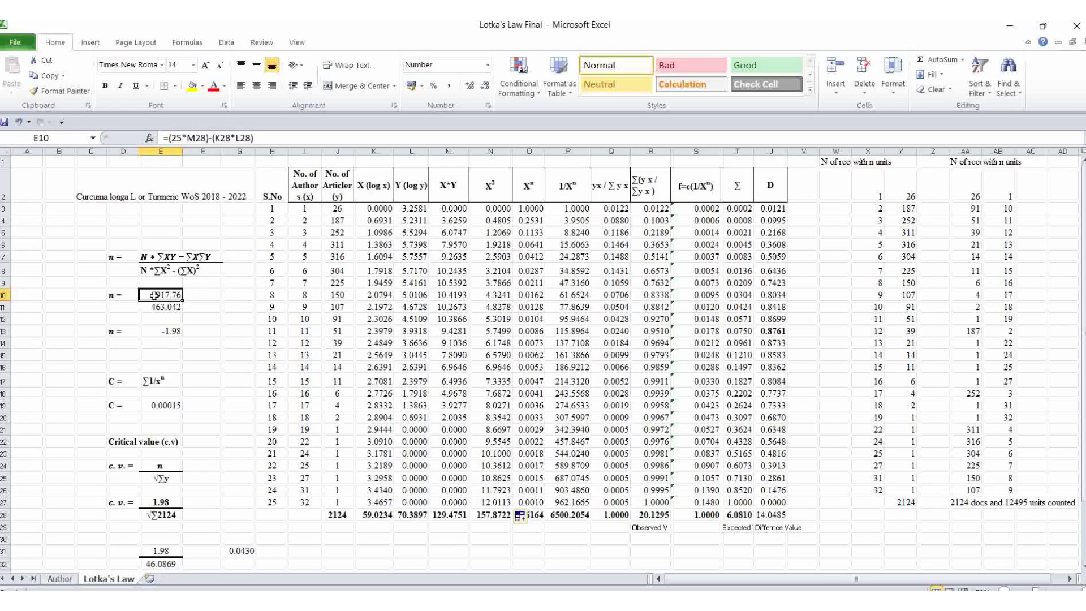
{"action": "left_click", "coordinate": [161, 309]}
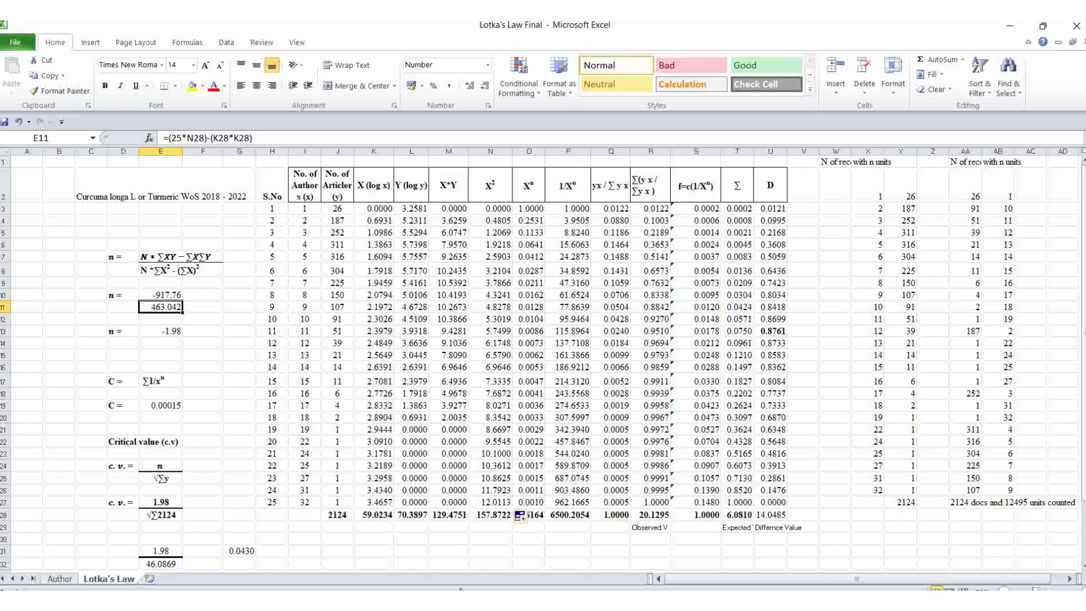
{"action": "left_click", "coordinate": [515, 542]}
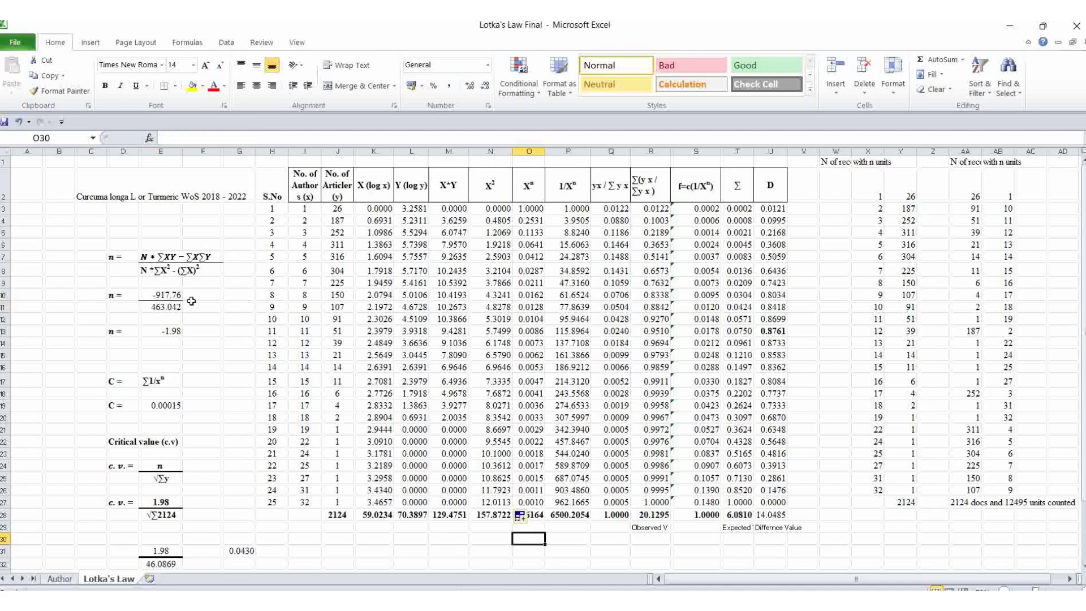
{"action": "left_click", "coordinate": [161, 305]}
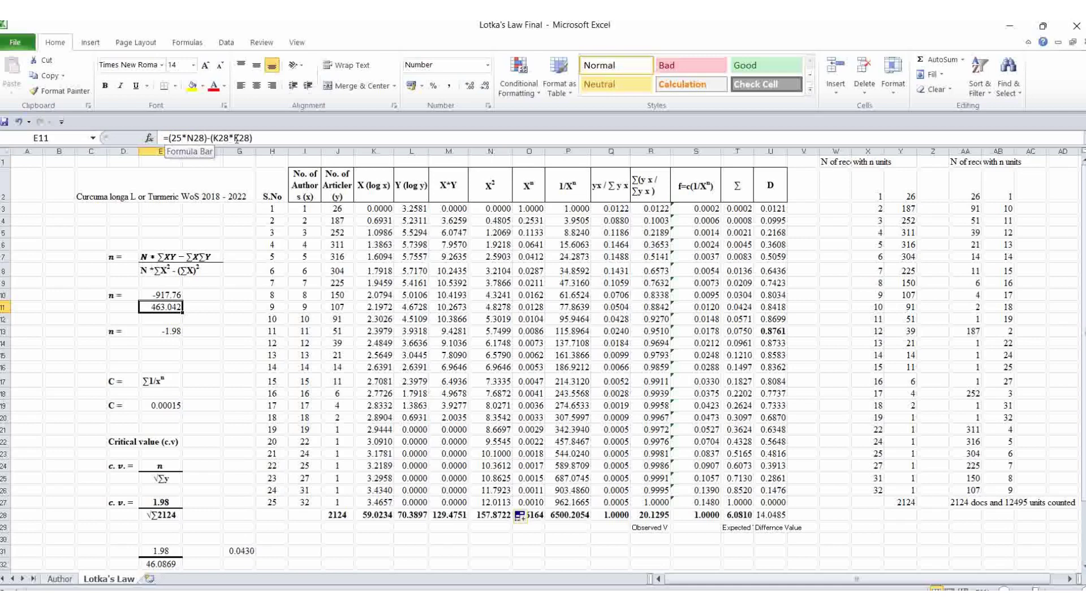
{"action": "left_click", "coordinate": [216, 306]}
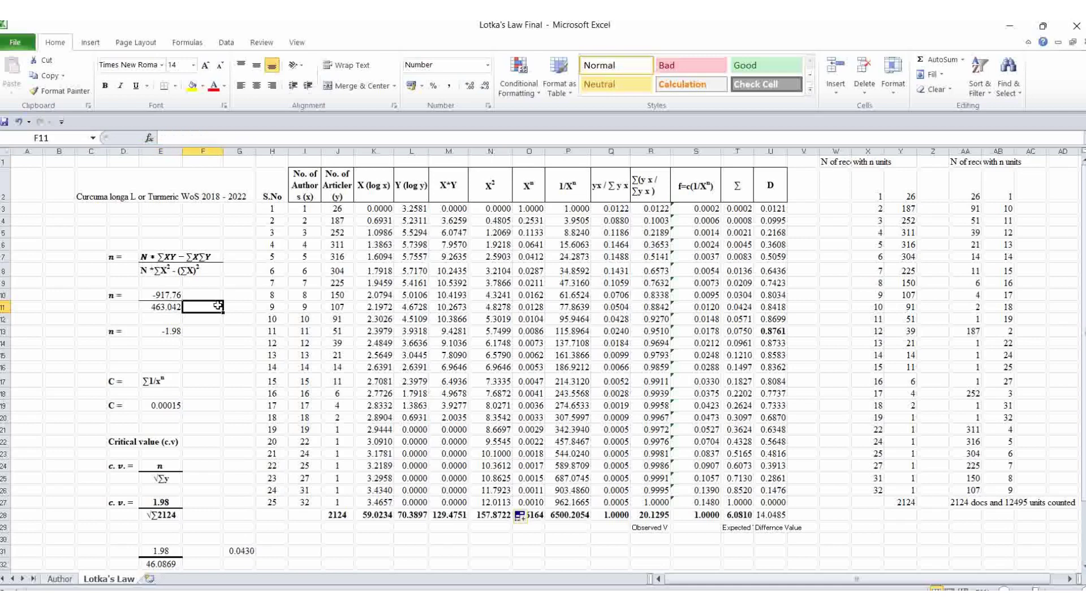
{"action": "left_click", "coordinate": [166, 311]}
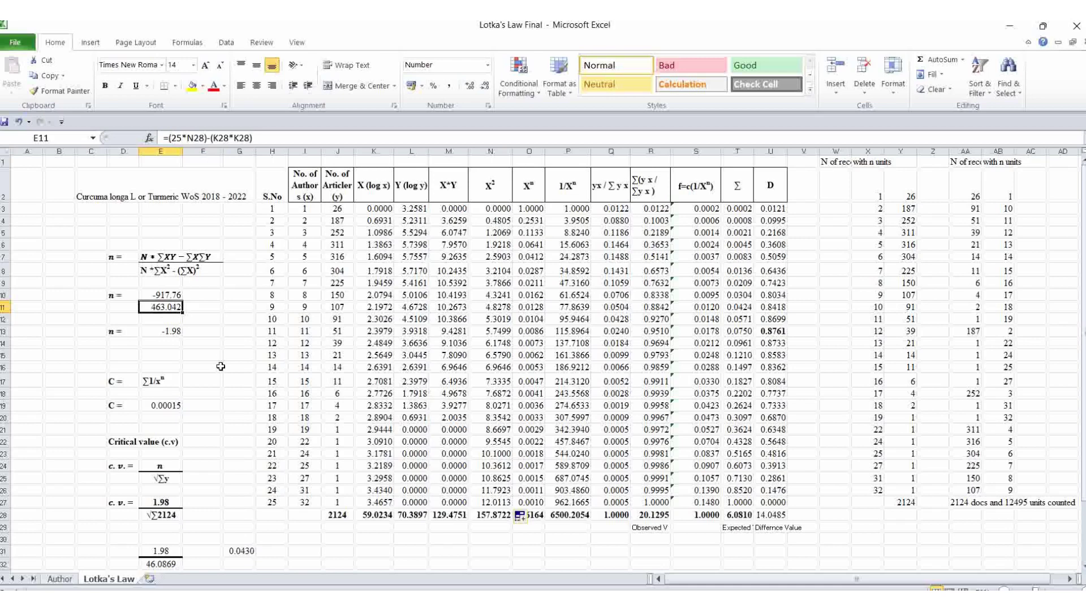
{"action": "left_click", "coordinate": [169, 334]}
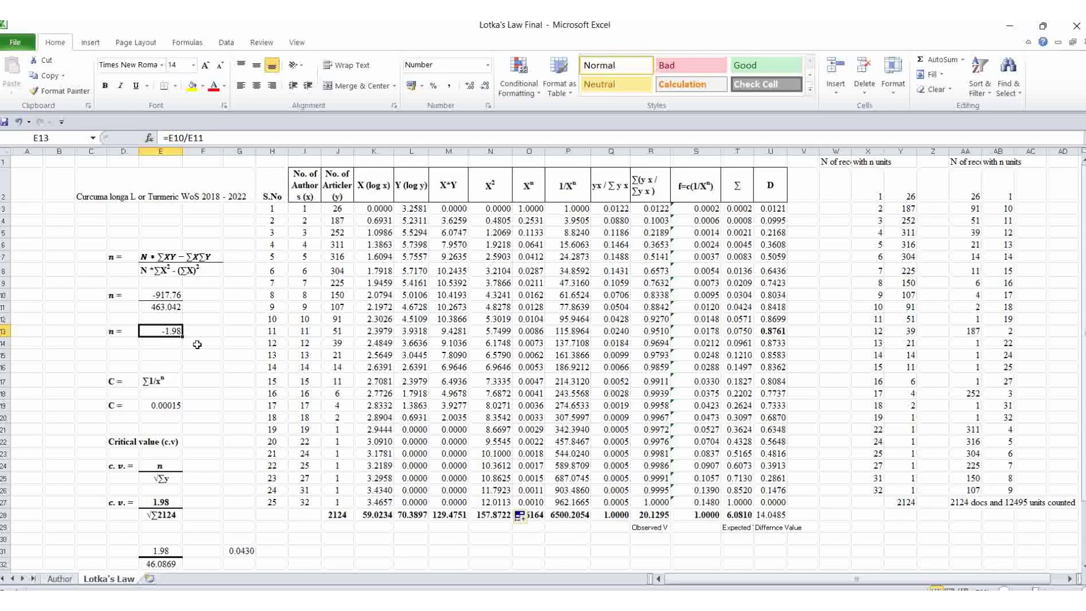
Inspect the formulas in the first rows of the 1/Xⁿ and Xⁿ columns.
{"action": "left_click", "coordinate": [567, 209]}
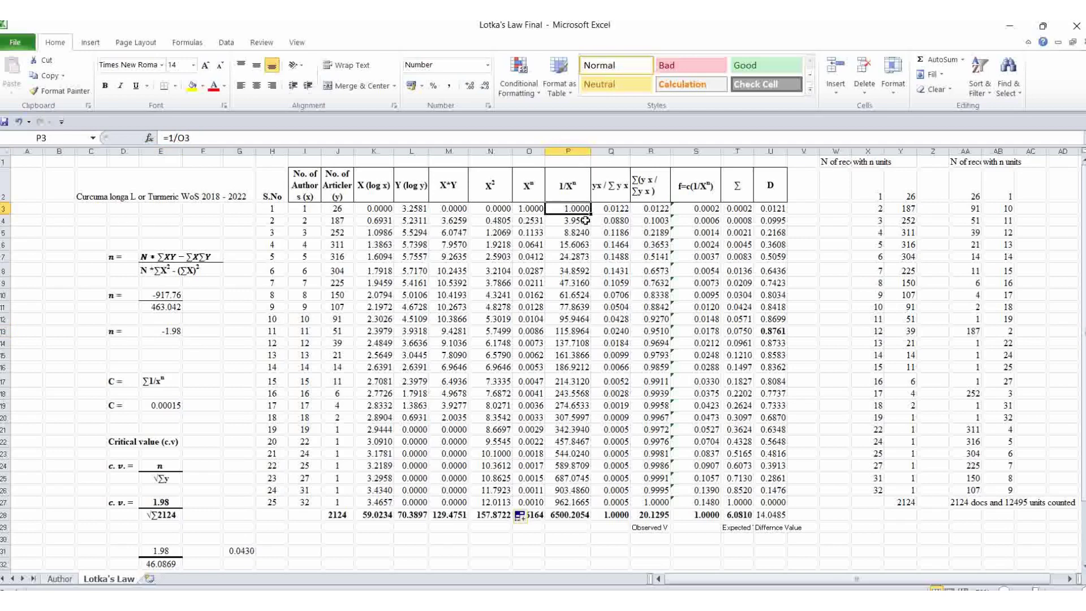
{"action": "left_click", "coordinate": [586, 221]}
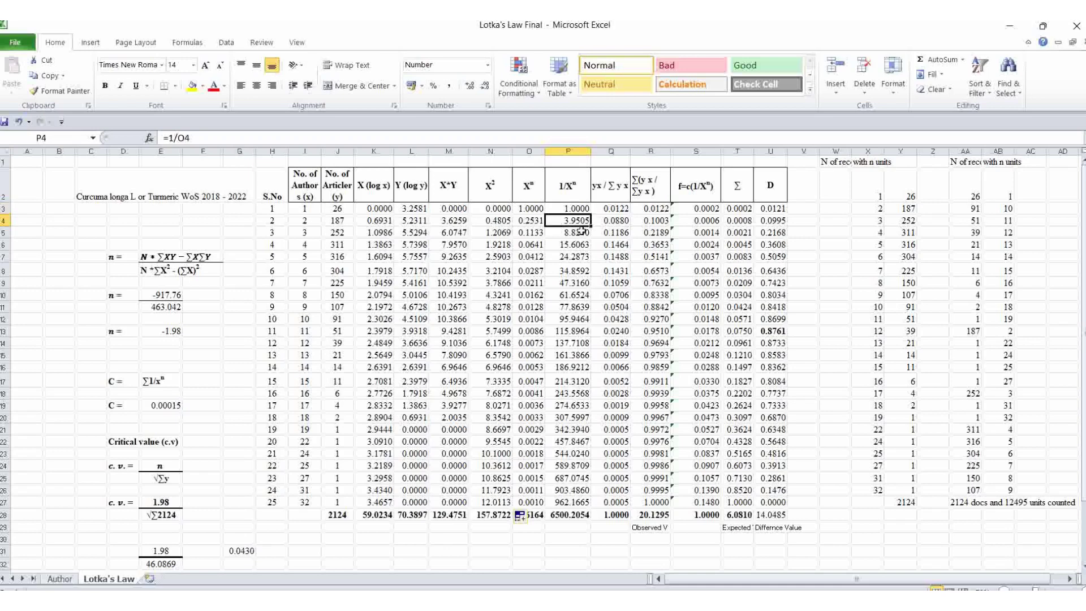
{"action": "left_click", "coordinate": [581, 231]}
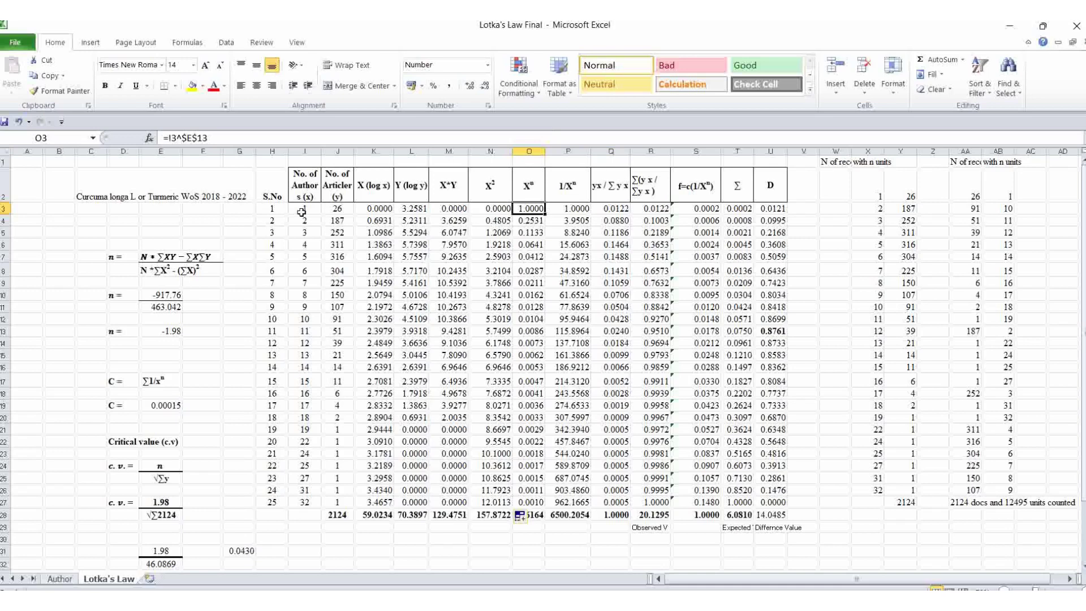
{"action": "left_click", "coordinate": [527, 219]}
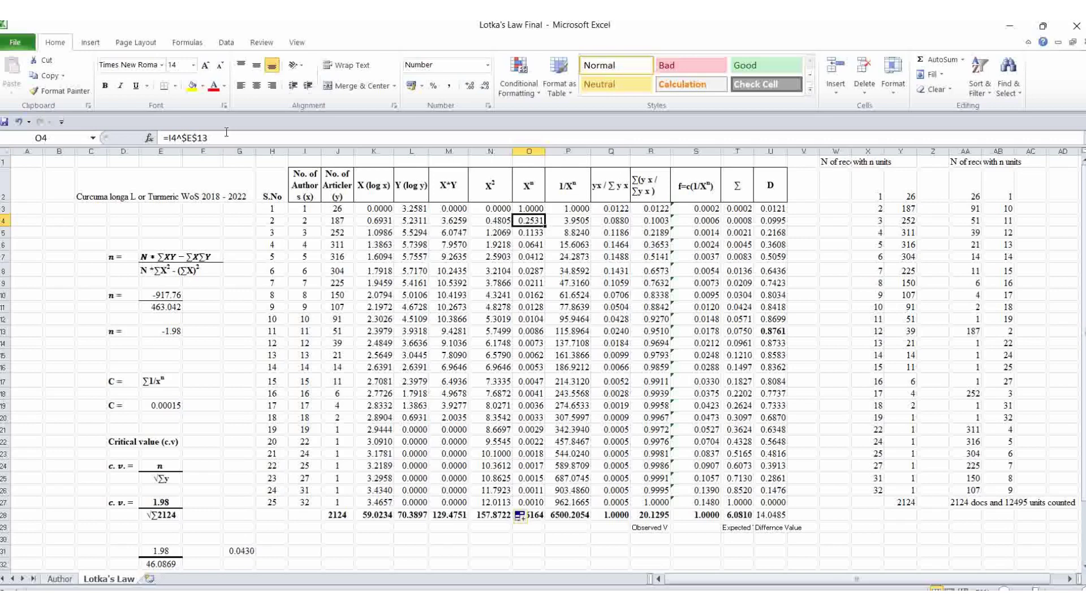
Trace how the 1/Xⁿ formulas in P3 and P4 use the Xⁿ values in column O.
{"action": "left_click", "coordinate": [548, 225]}
{"action": "left_click", "coordinate": [543, 224]}
{"action": "left_click", "coordinate": [570, 205]}
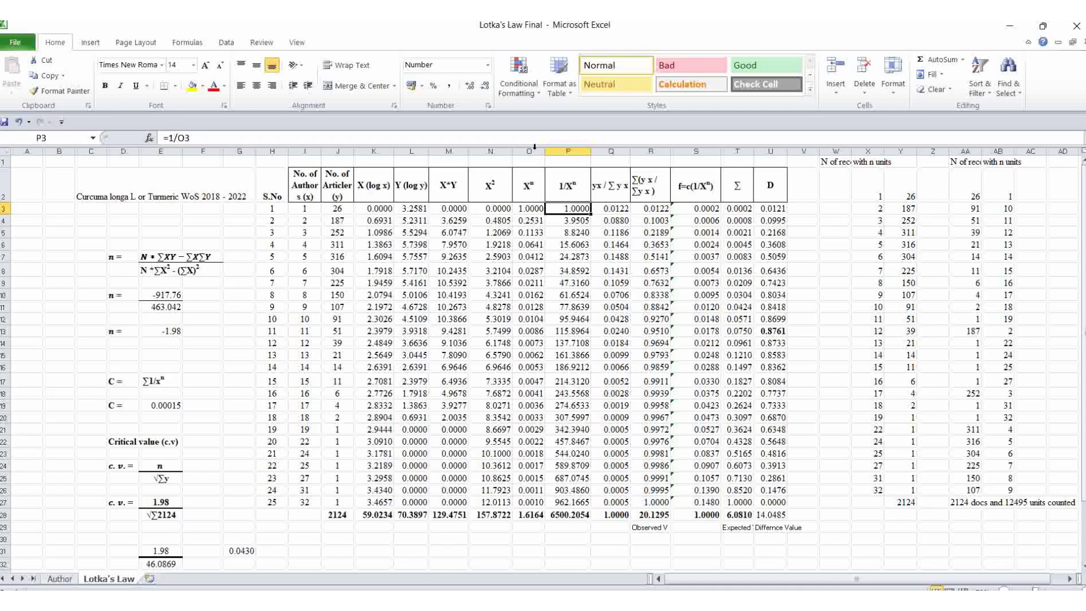
{"action": "left_click", "coordinate": [527, 209]}
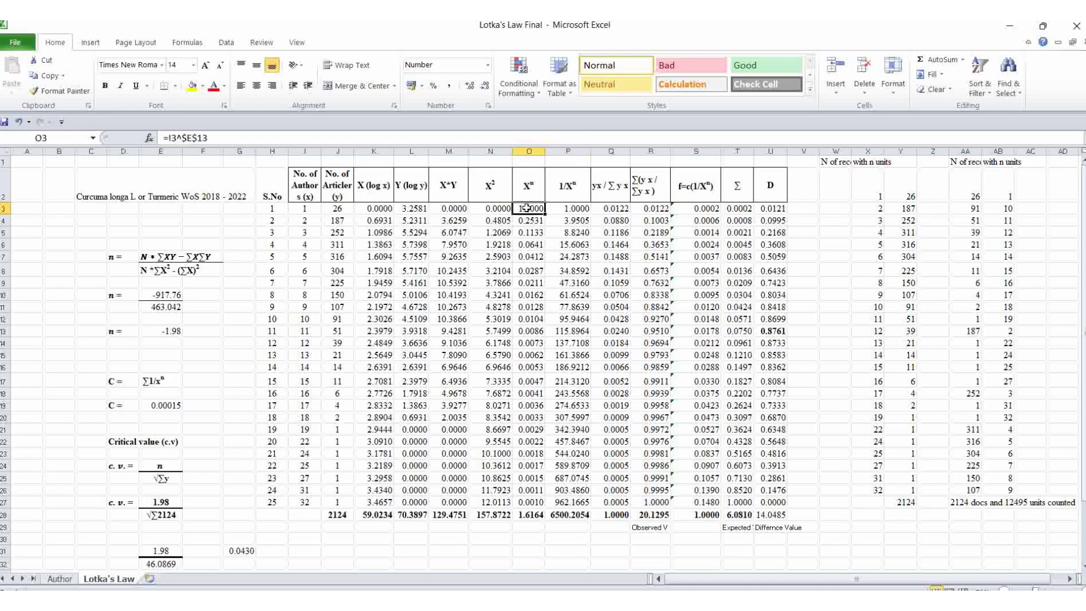
{"action": "left_click", "coordinate": [573, 207]}
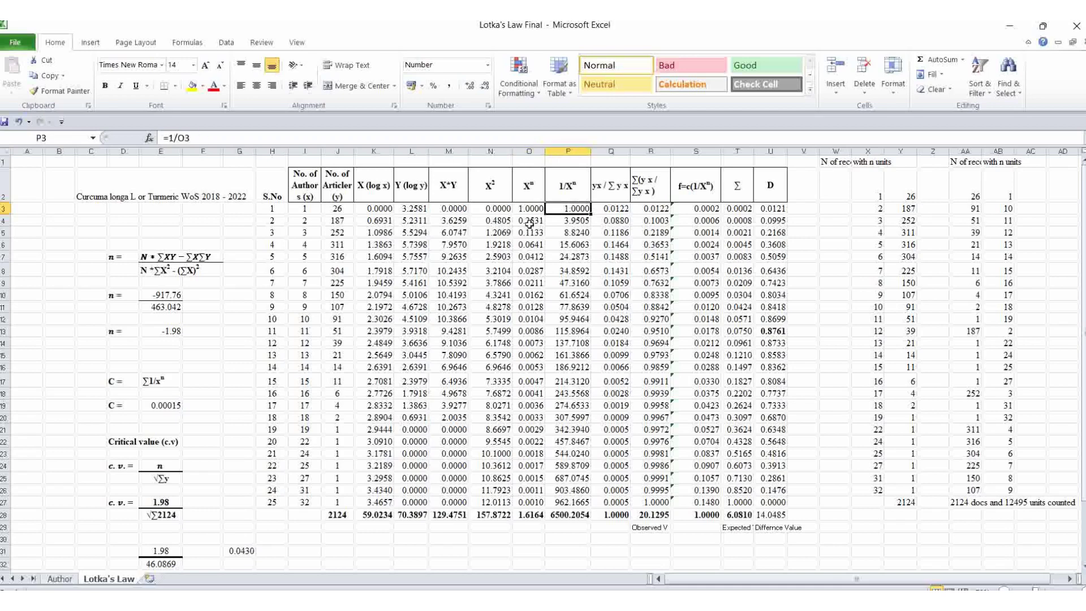
{"action": "left_click", "coordinate": [573, 221]}
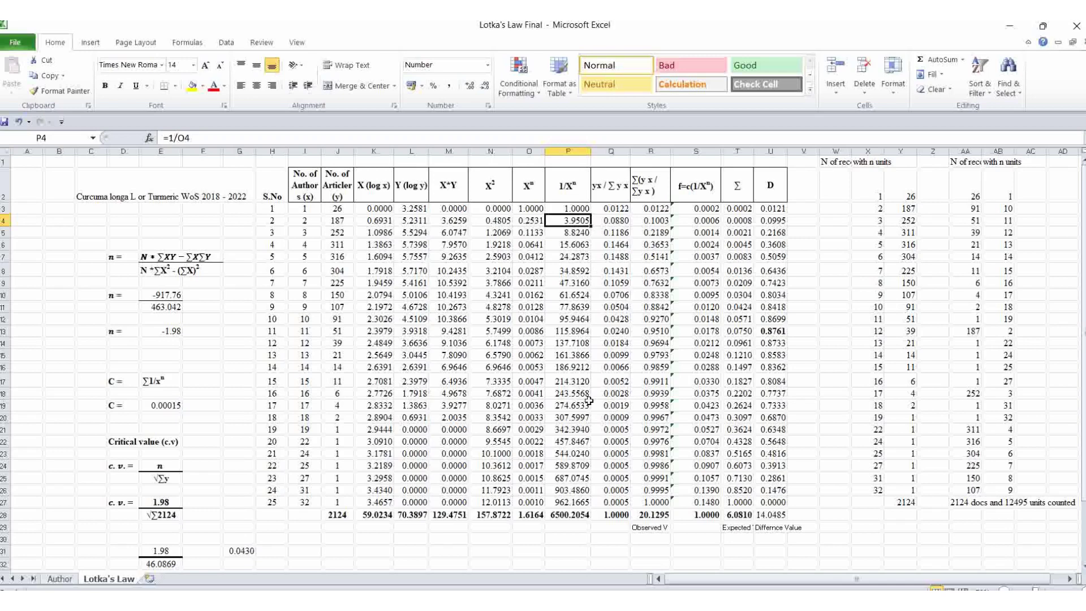
Examine the constant C's expression in E17 and formula in E19, and view the critical value section and written conclusions below.
{"action": "left_click", "coordinate": [142, 384]}
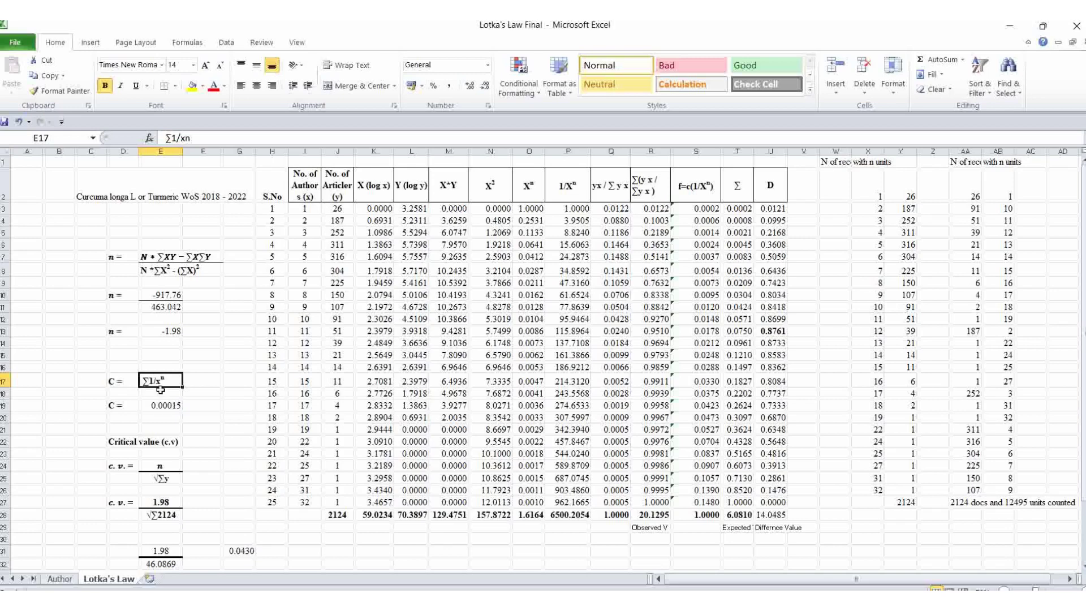
{"action": "left_click", "coordinate": [159, 406]}
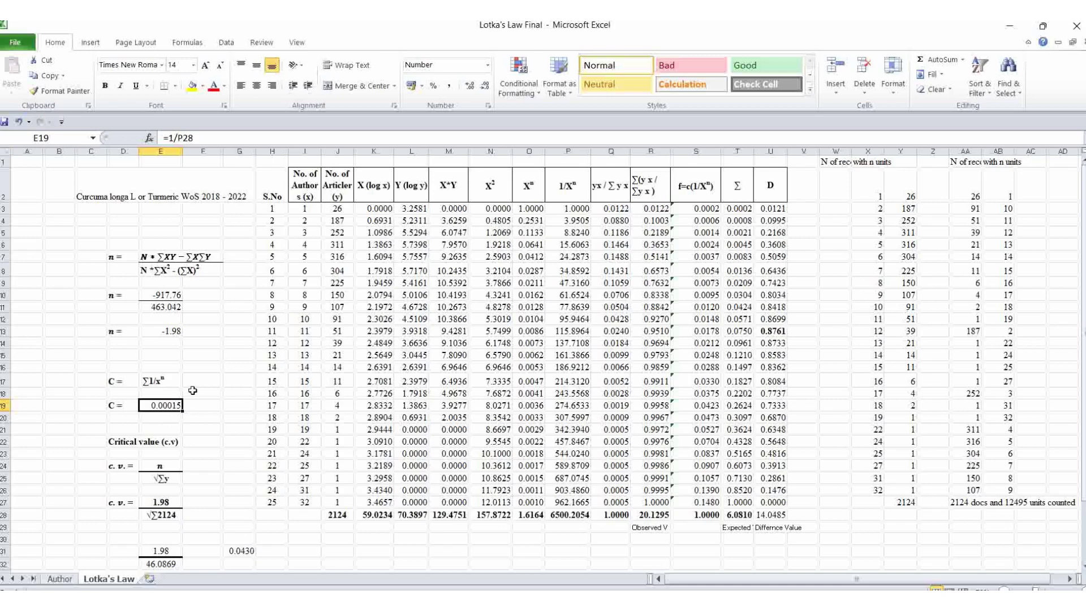
{"action": "left_click", "coordinate": [208, 420]}
{"action": "left_click", "coordinate": [145, 406]}
{"action": "scroll", "coordinate": [256, 484], "scroll_direction": "down", "scroll_amount": 3}
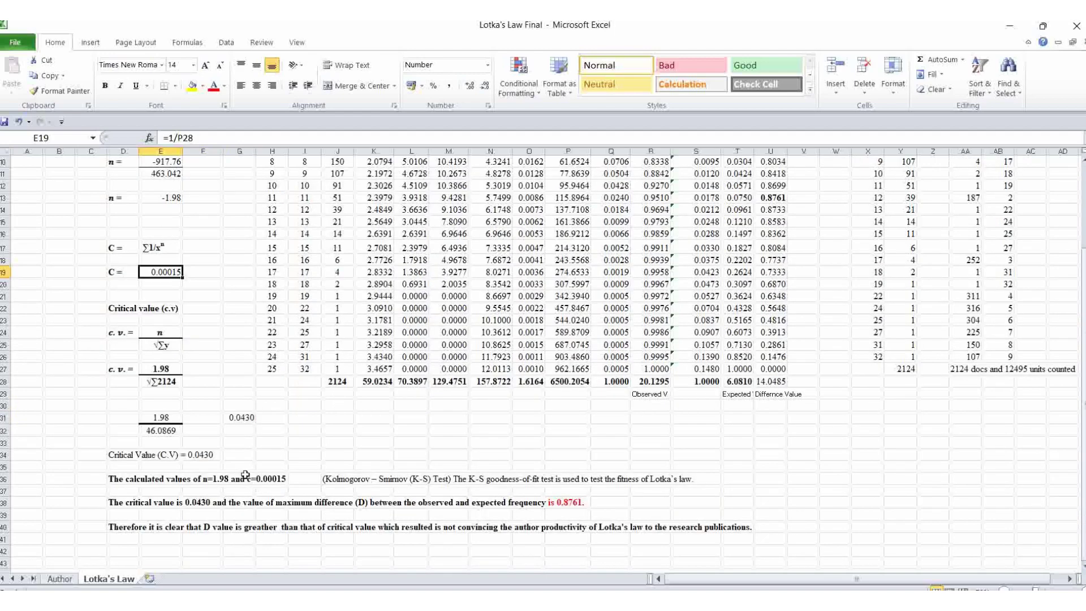
{"action": "scroll", "coordinate": [228, 426], "scroll_direction": "up", "scroll_amount": 1}
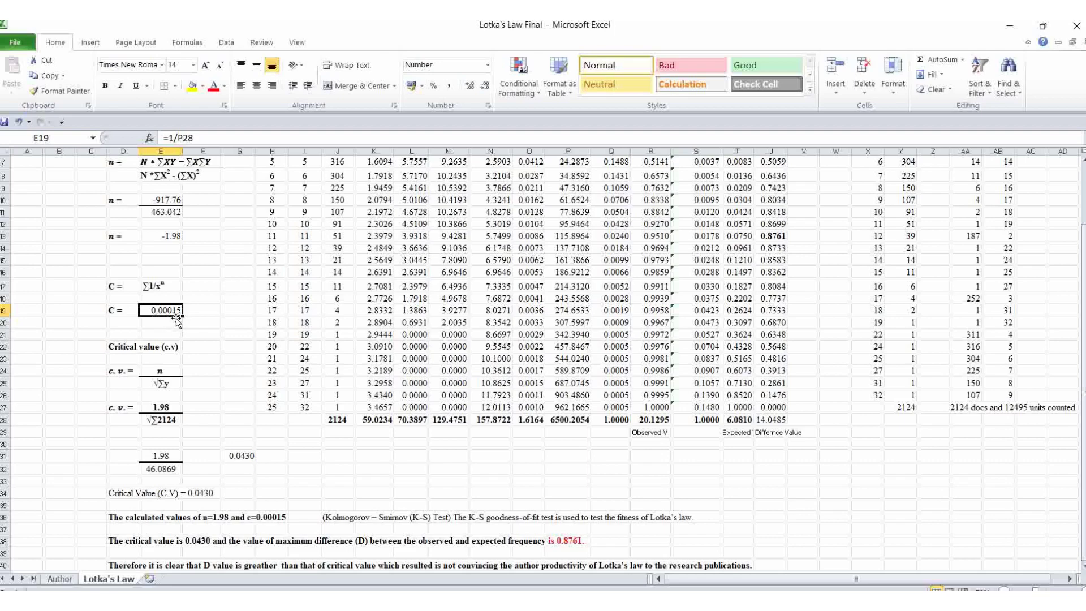
{"action": "left_click", "coordinate": [210, 422]}
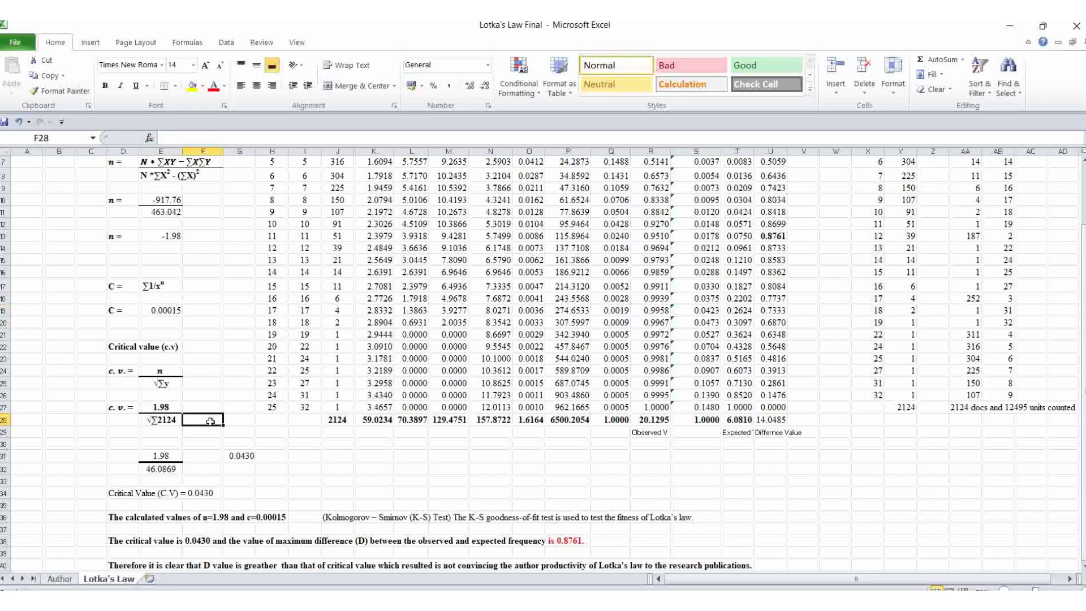
{"action": "scroll", "coordinate": [488, 352], "scroll_direction": "up", "scroll_amount": 2}
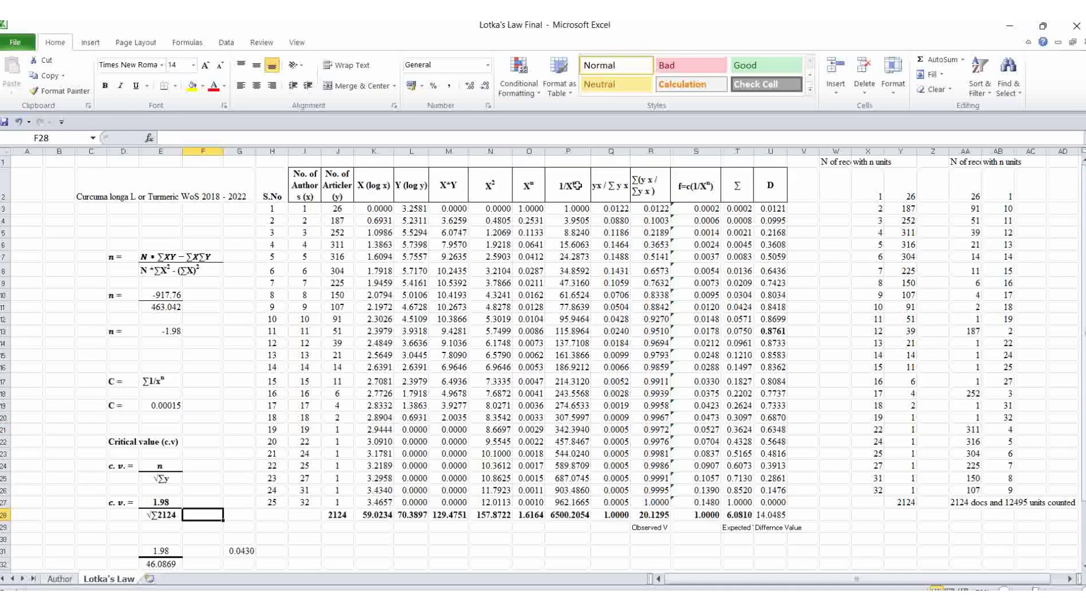
Inspect the yx/Σyx formula in Q3 and check the column's total row.
{"action": "left_click", "coordinate": [617, 209]}
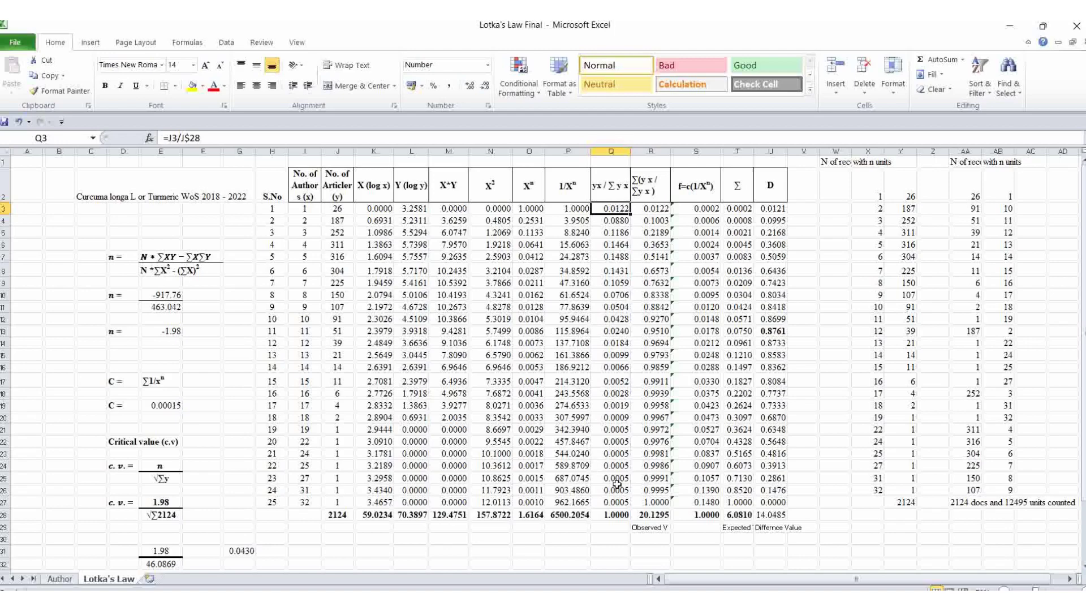
{"action": "scroll", "coordinate": [618, 484], "scroll_direction": "down", "scroll_amount": 1}
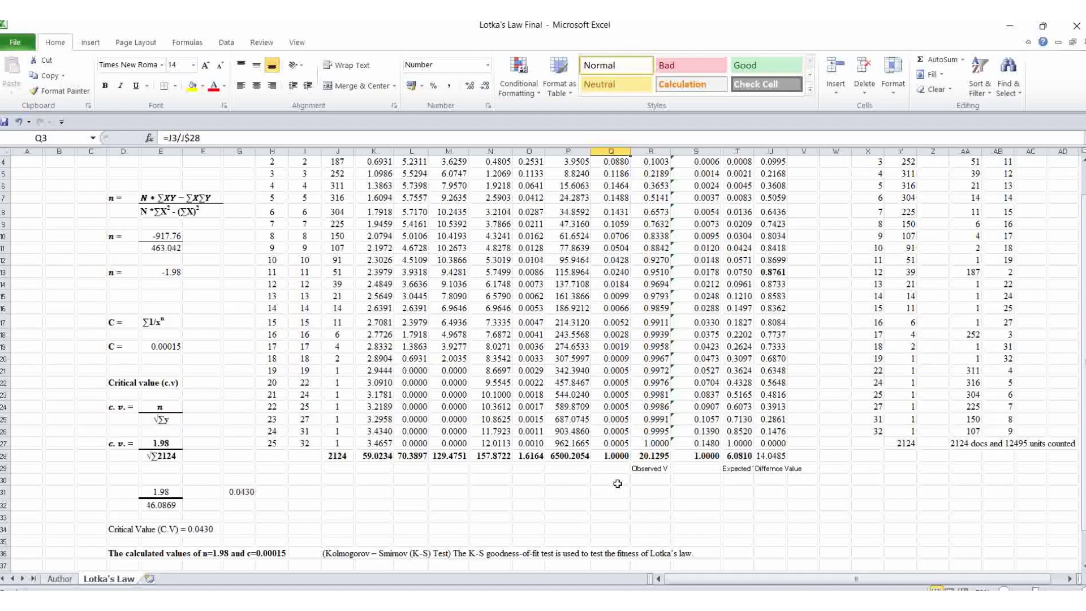
{"action": "scroll", "coordinate": [652, 164], "scroll_direction": "up", "scroll_amount": 1}
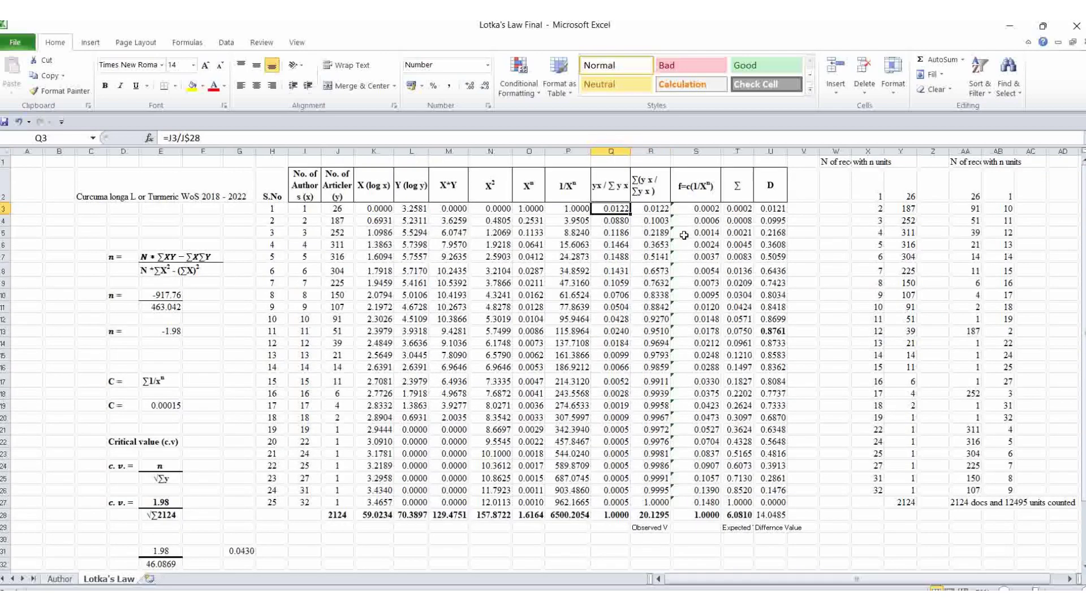
Examine how the cumulative Σ(yx/Σyx) formulas in R3 and R4 build on the yx/Σyx values in column Q.
{"action": "left_click", "coordinate": [655, 206]}
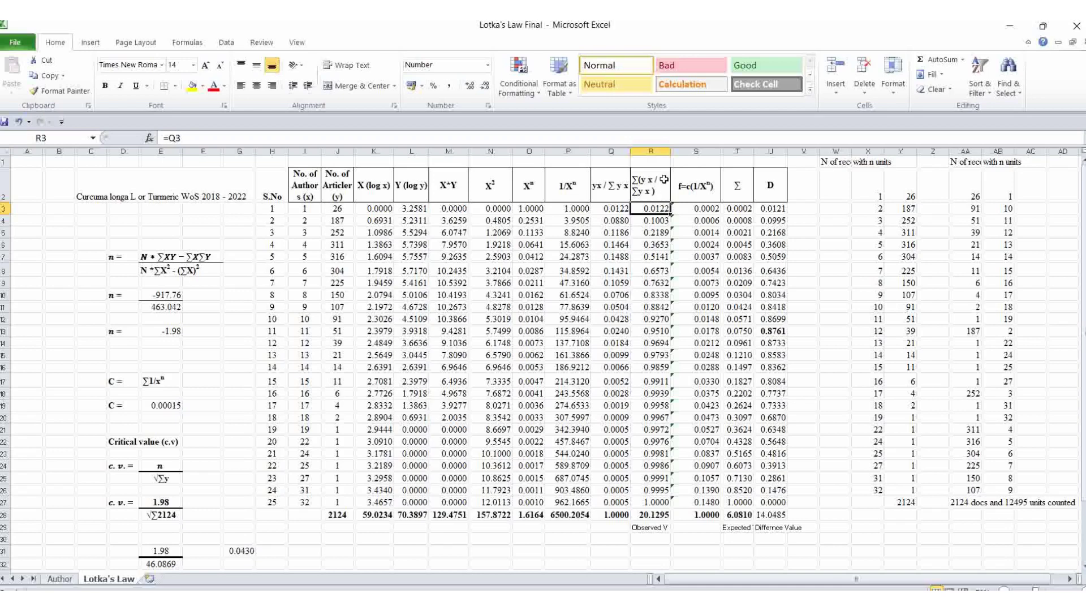
{"action": "left_click", "coordinate": [653, 220]}
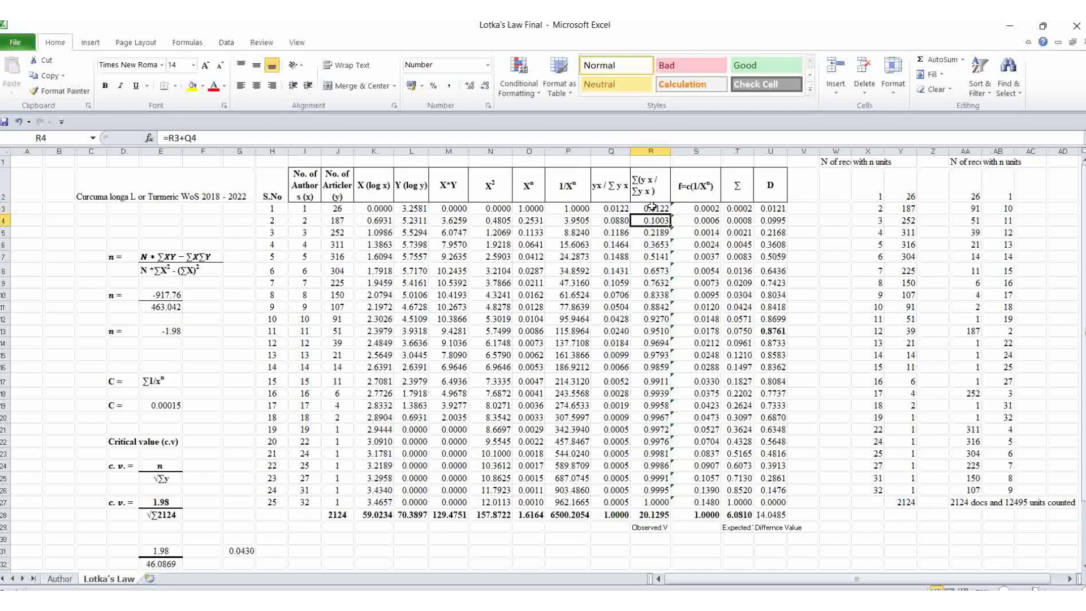
{"action": "left_click", "coordinate": [653, 207]}
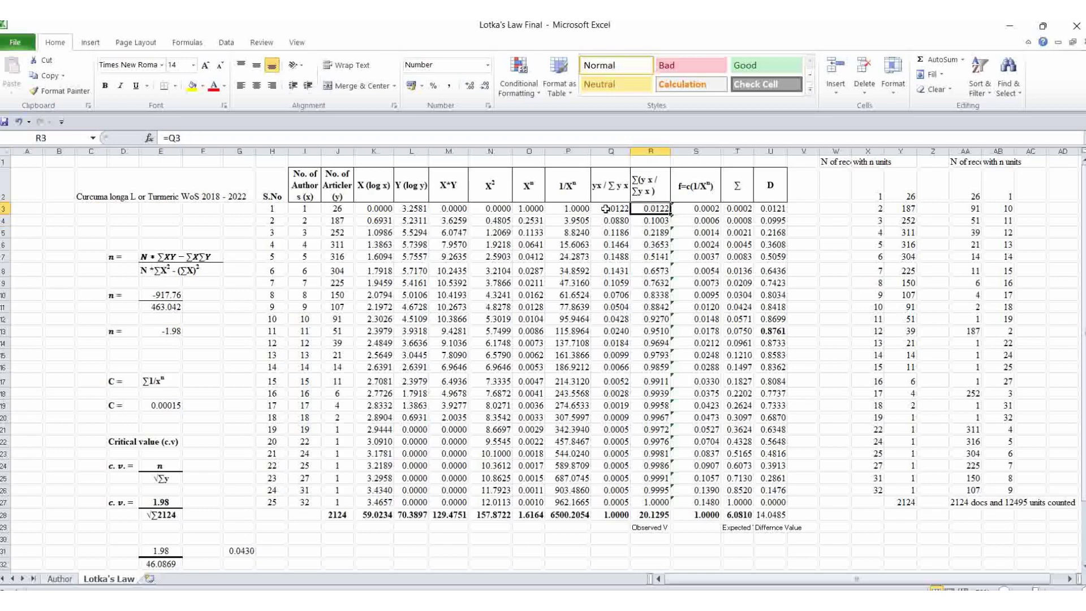
{"action": "left_click", "coordinate": [654, 221]}
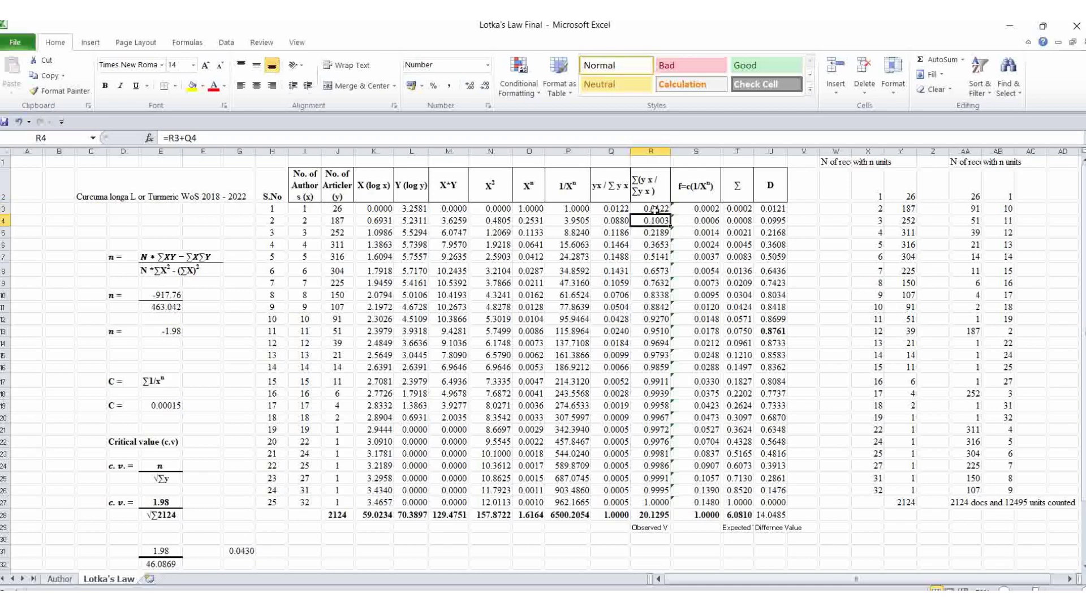
{"action": "left_click", "coordinate": [655, 211]}
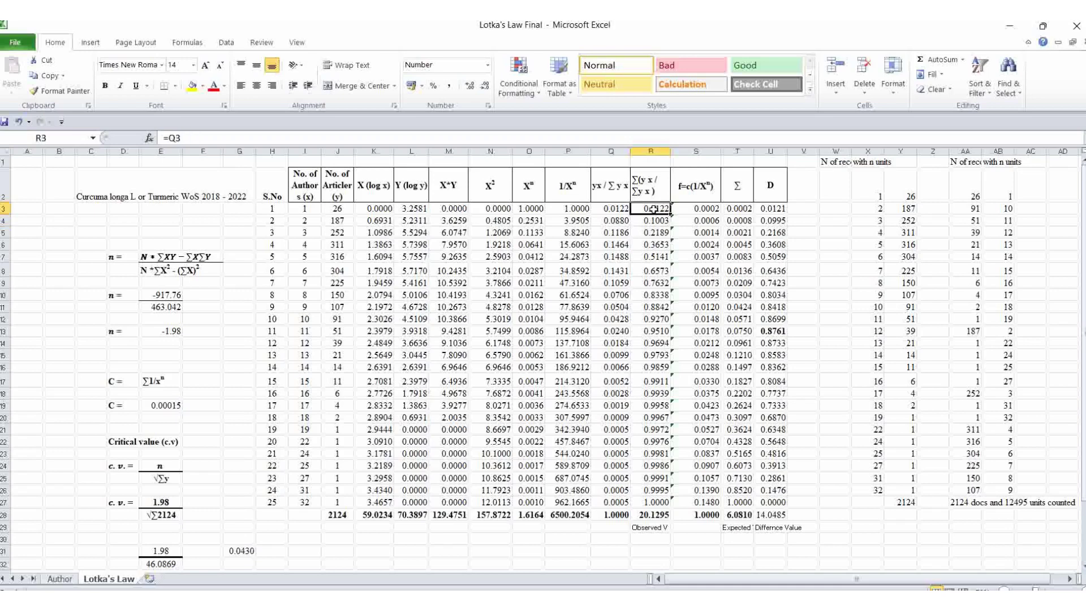
{"action": "left_click", "coordinate": [611, 223]}
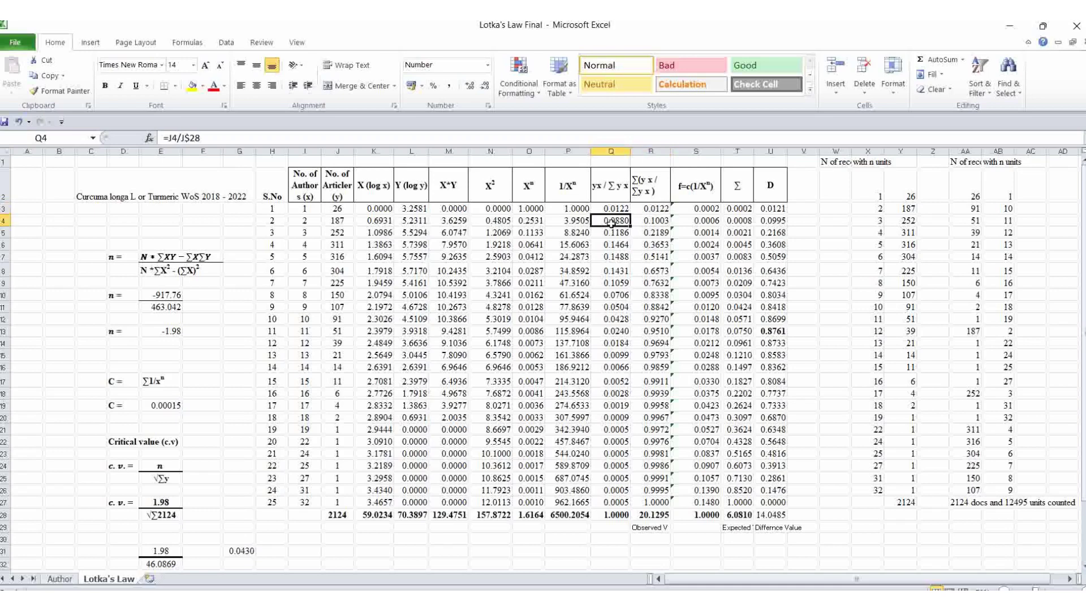
{"action": "left_click", "coordinate": [672, 224]}
{"action": "left_click", "coordinate": [620, 233]}
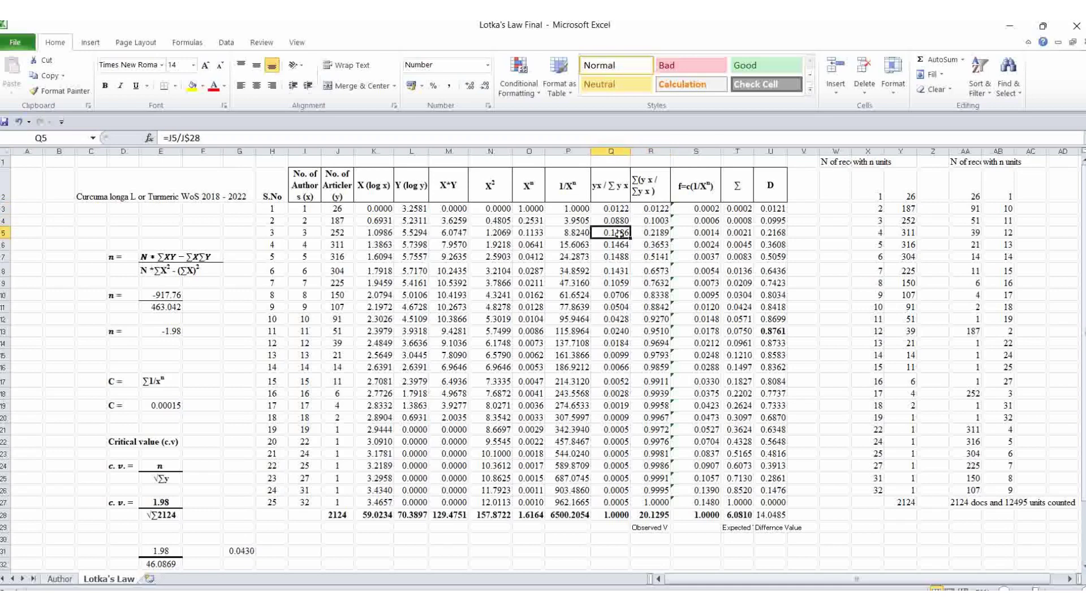
{"action": "left_click", "coordinate": [662, 209]}
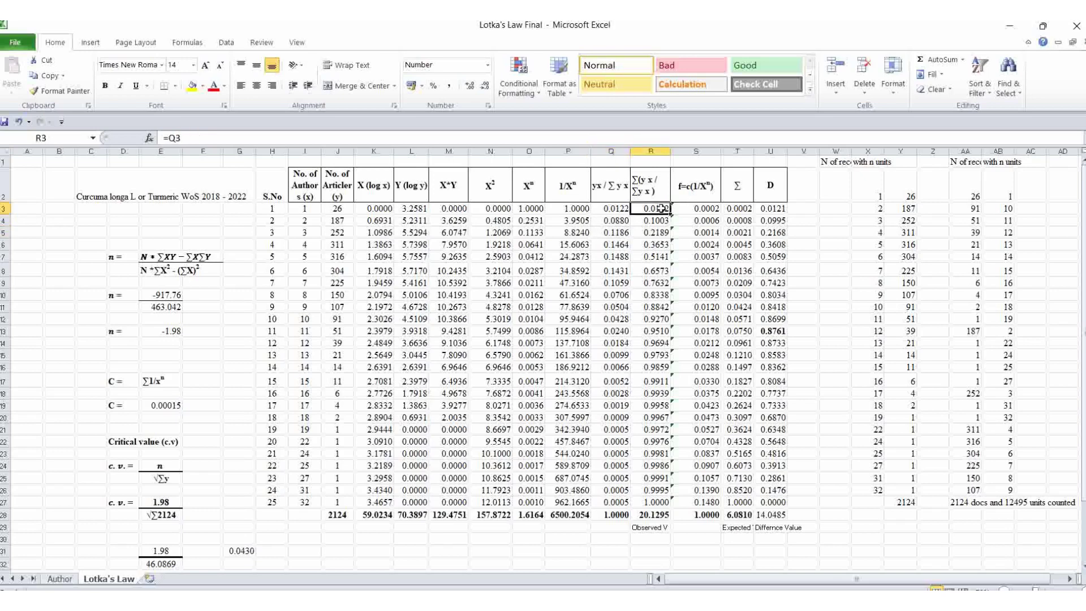
{"action": "left_click", "coordinate": [656, 220]}
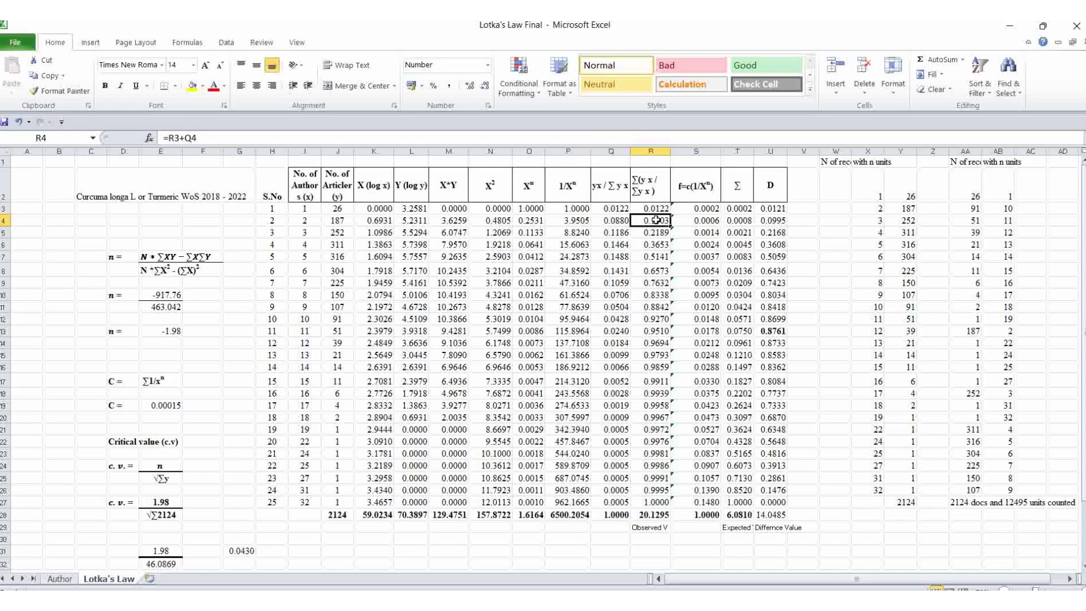
Inspect the expected frequency f=c(1/Xⁿ) formulas in S3 and S4, referring back to the Xⁿ formula in O3.
{"action": "left_click", "coordinate": [709, 208]}
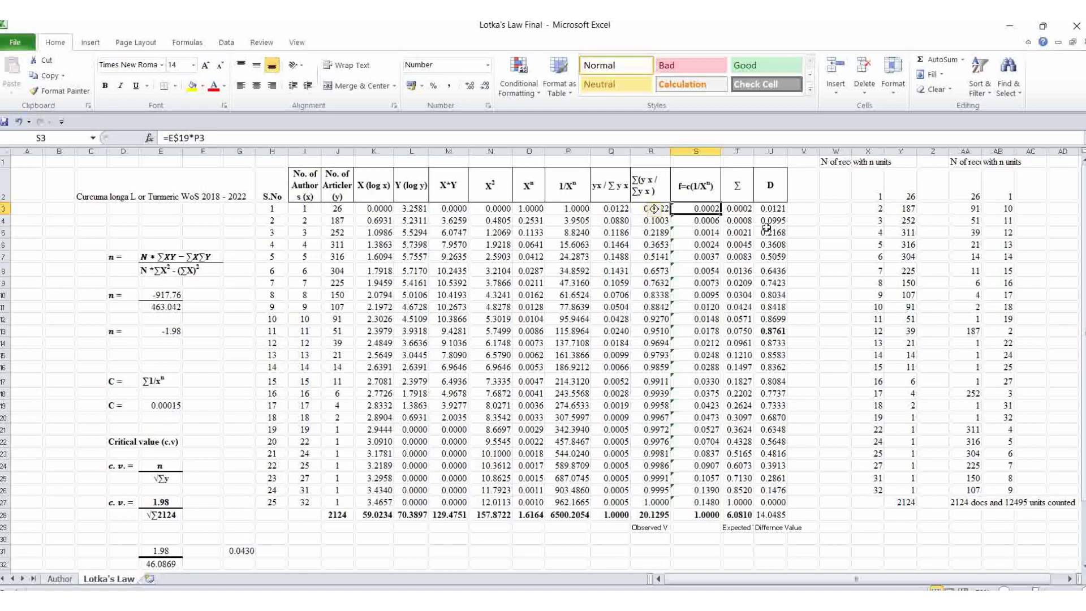
{"action": "scroll", "coordinate": [738, 260], "scroll_direction": "down", "scroll_amount": 1}
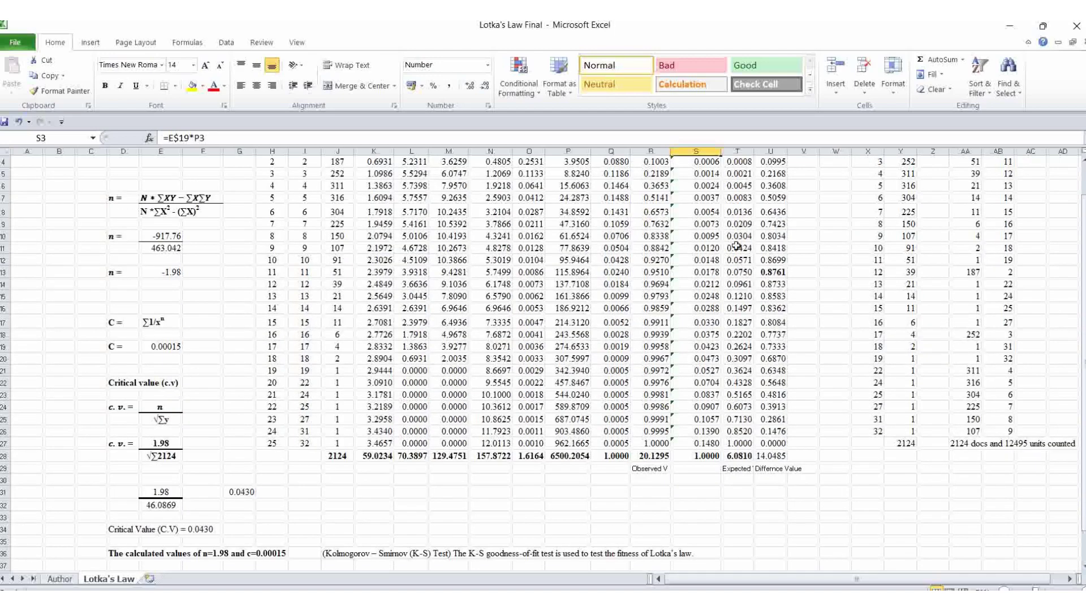
{"action": "scroll", "coordinate": [739, 249], "scroll_direction": "up", "scroll_amount": 1}
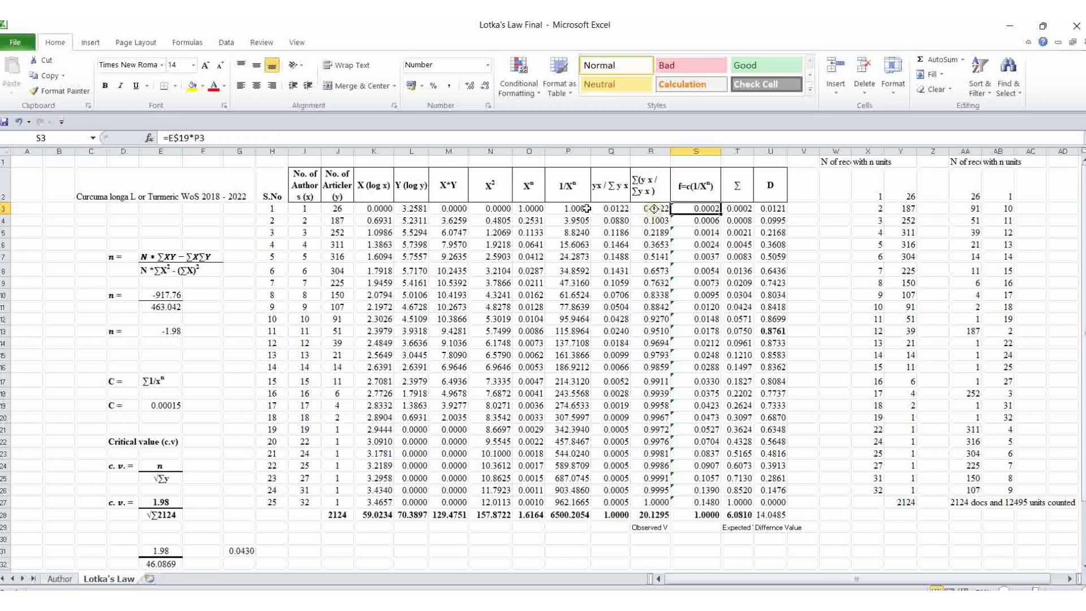
{"action": "left_click", "coordinate": [541, 211]}
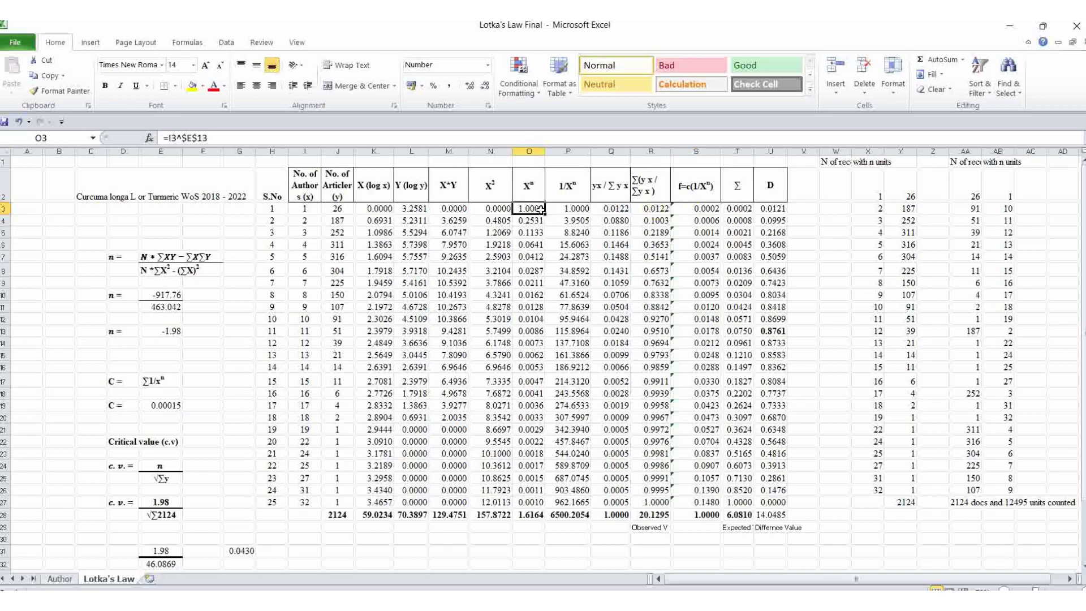
{"action": "left_click", "coordinate": [707, 209]}
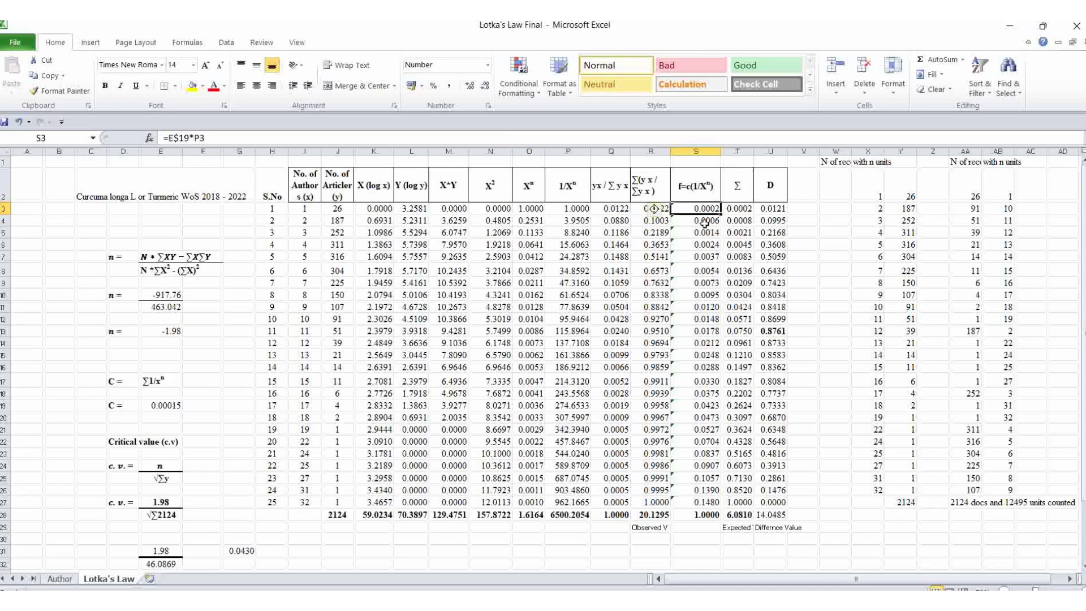
{"action": "left_click", "coordinate": [703, 223]}
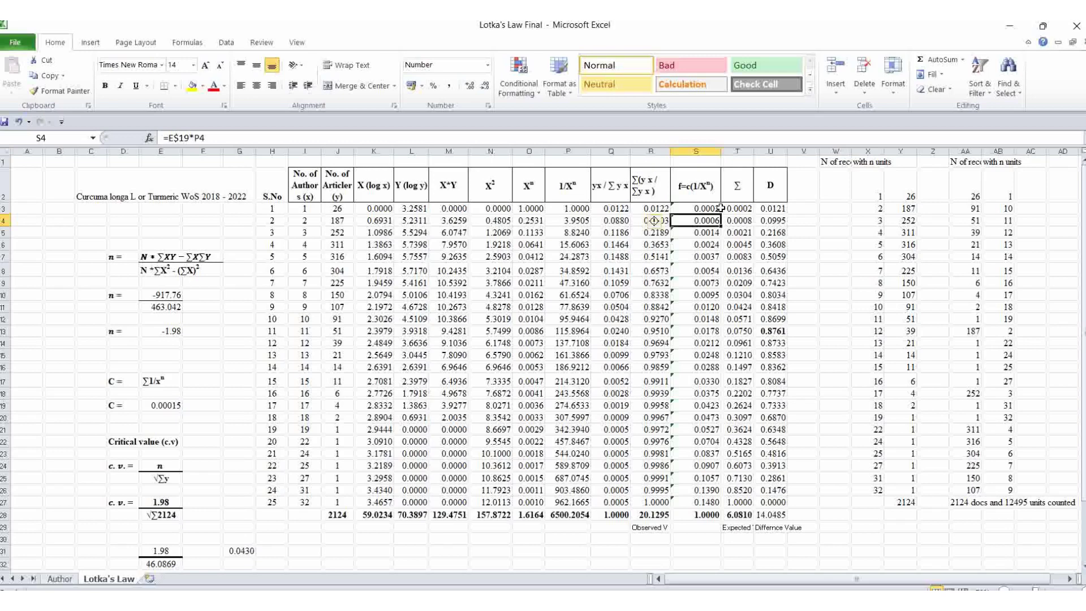
Check the observed value total in R28 and the cumulative expected frequency formulas in T3 through T5.
{"action": "left_click", "coordinate": [654, 513]}
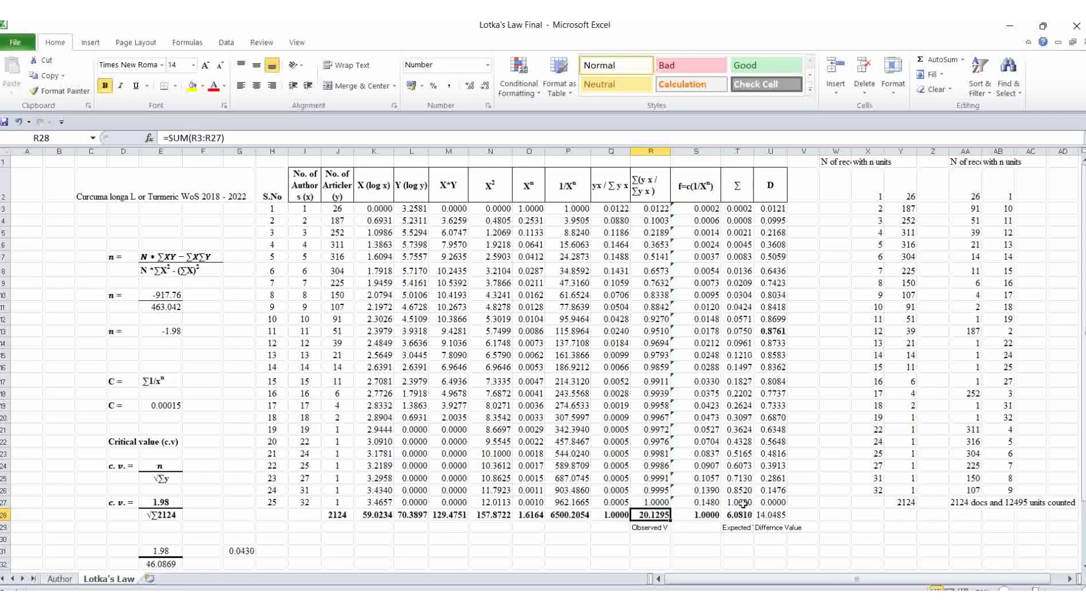
{"action": "left_click", "coordinate": [741, 208]}
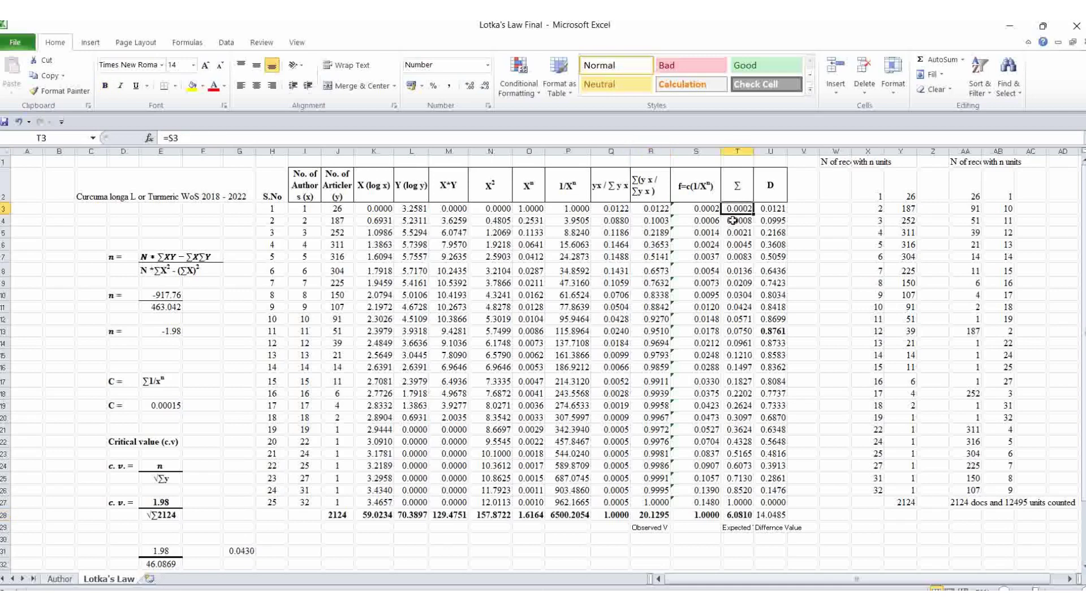
{"action": "left_click", "coordinate": [729, 221]}
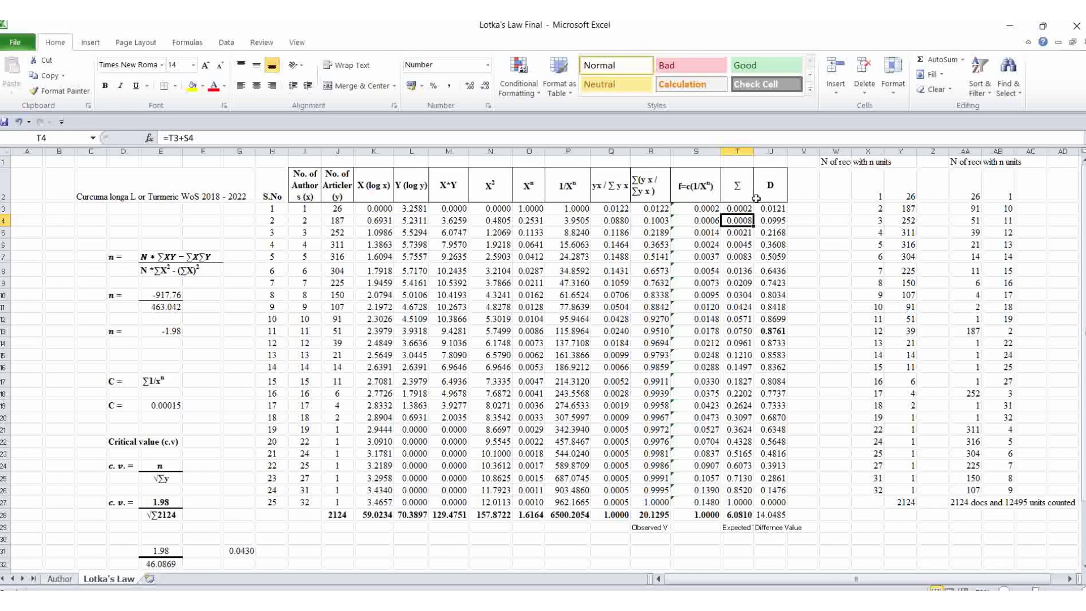
{"action": "left_click", "coordinate": [737, 233]}
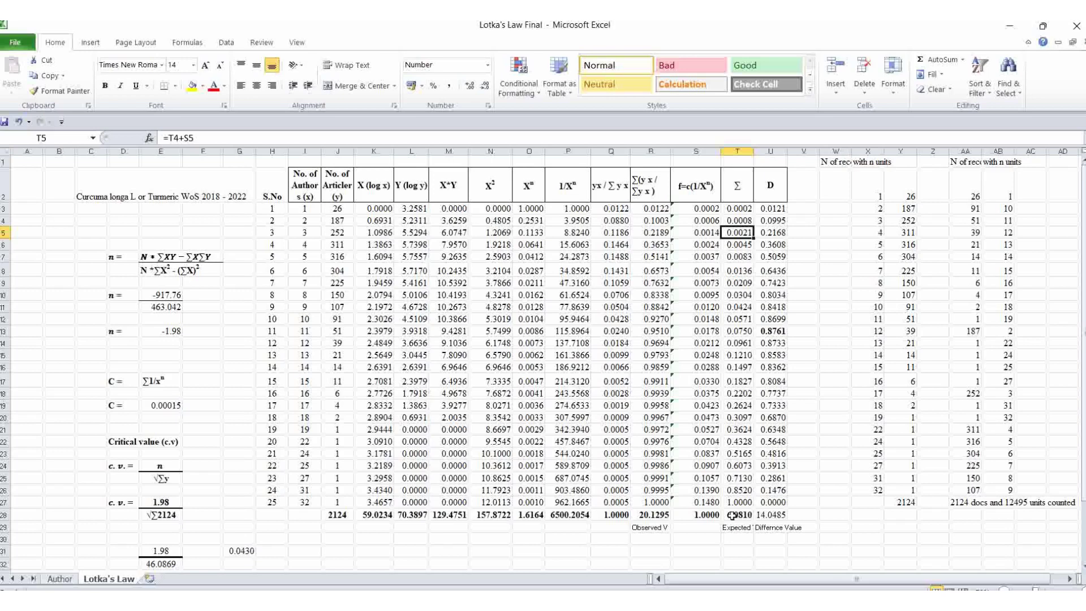
Inspect the difference (D) formulas in U3 and U4, and view the critical value section and conclusions below.
{"action": "left_click", "coordinate": [768, 221]}
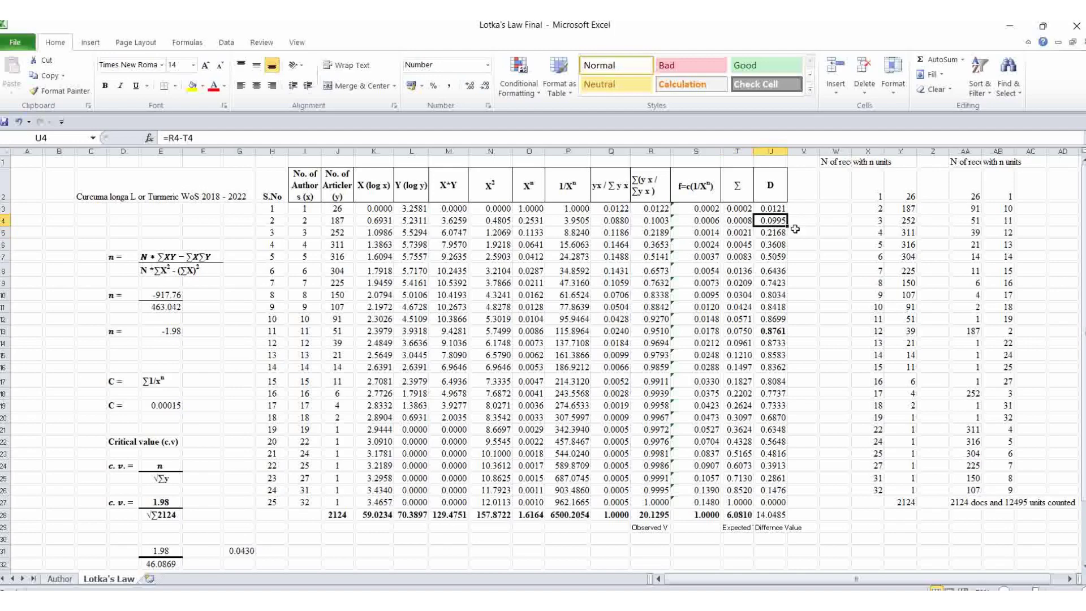
{"action": "left_click", "coordinate": [770, 208]}
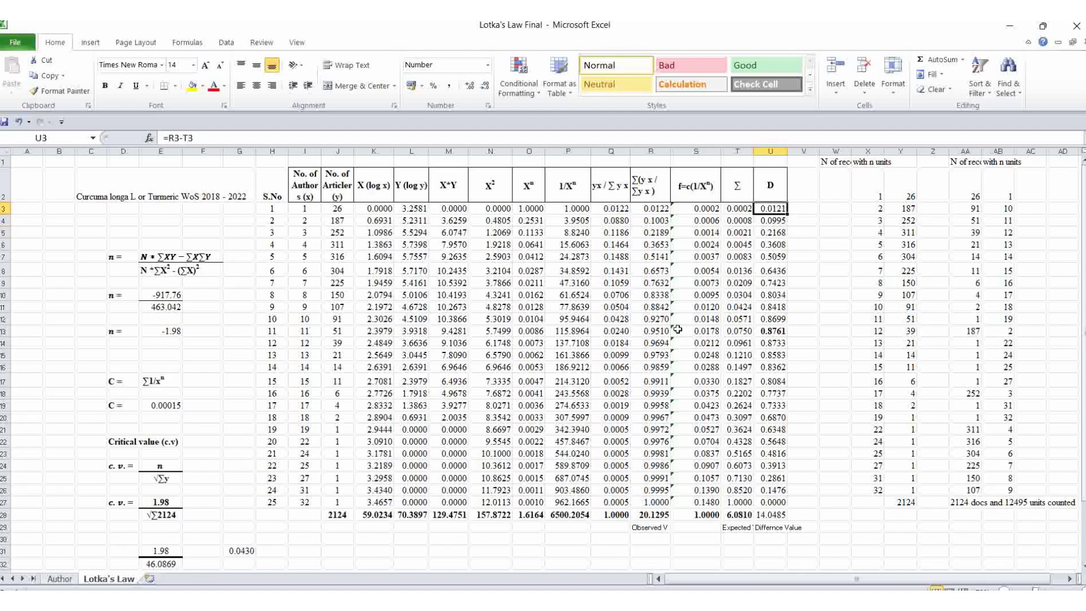
{"action": "scroll", "coordinate": [373, 418], "scroll_direction": "down", "scroll_amount": 2}
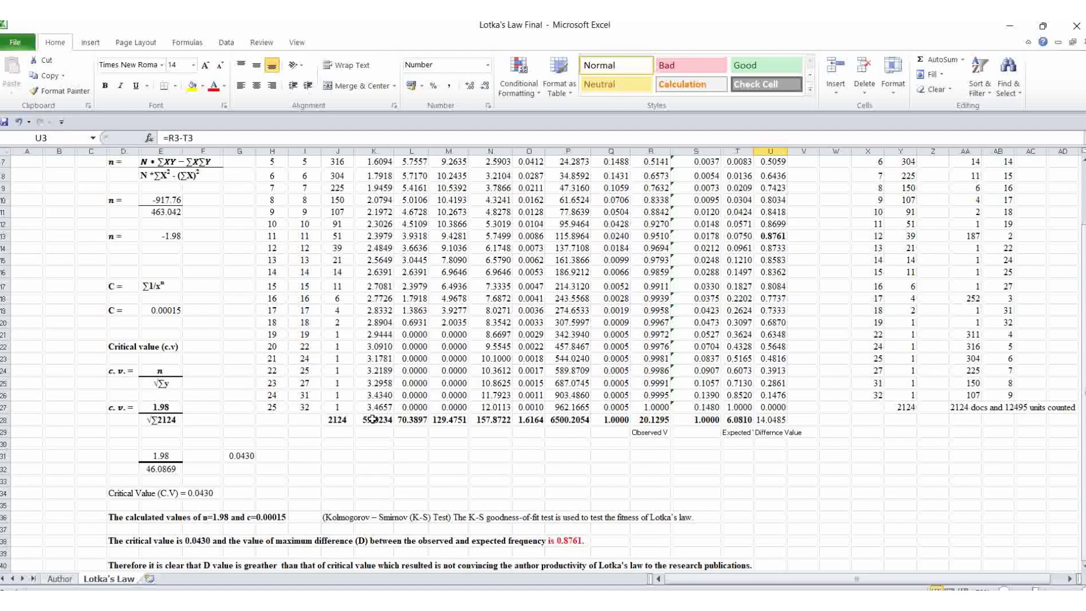
Inspect the difference (D) formula in U4 and trace it back through R4 to the yx/Σyx formula in Q4.
{"action": "scroll", "coordinate": [375, 428], "scroll_direction": "up", "scroll_amount": 2}
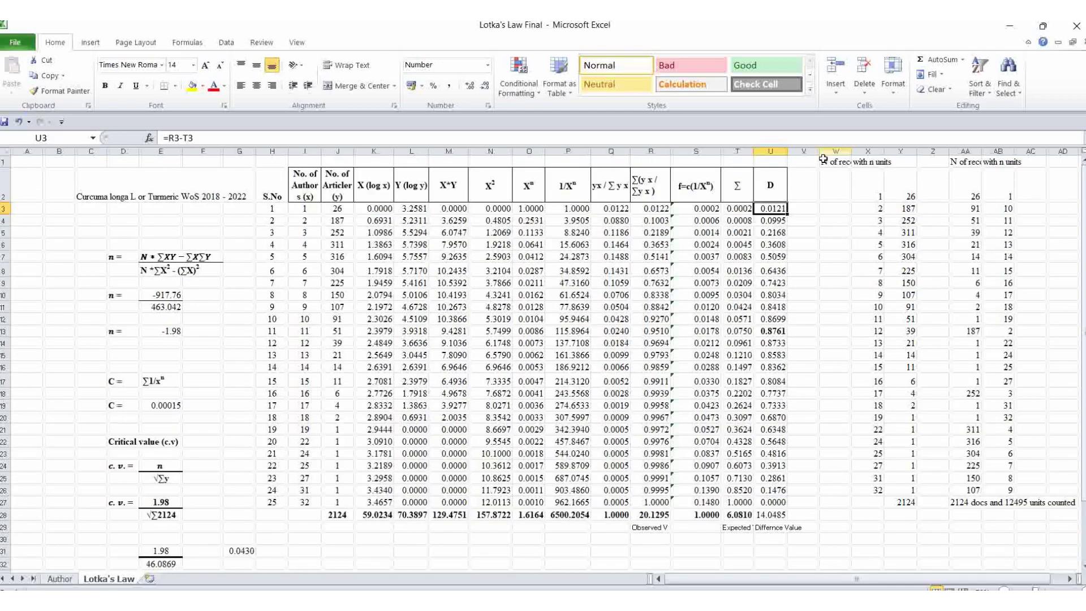
{"action": "left_click", "coordinate": [773, 223]}
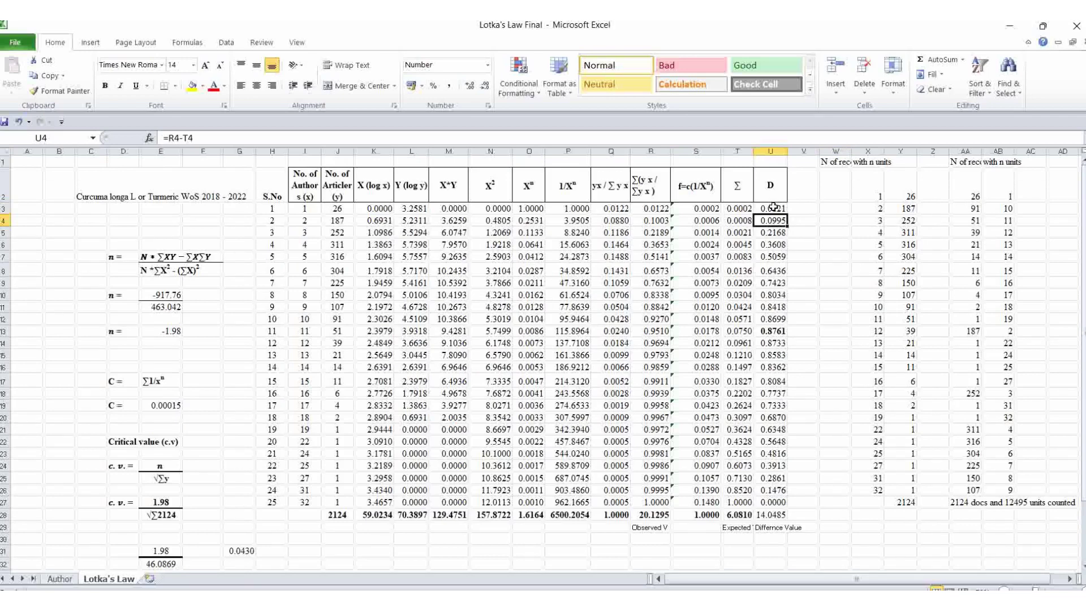
{"action": "left_click", "coordinate": [656, 221]}
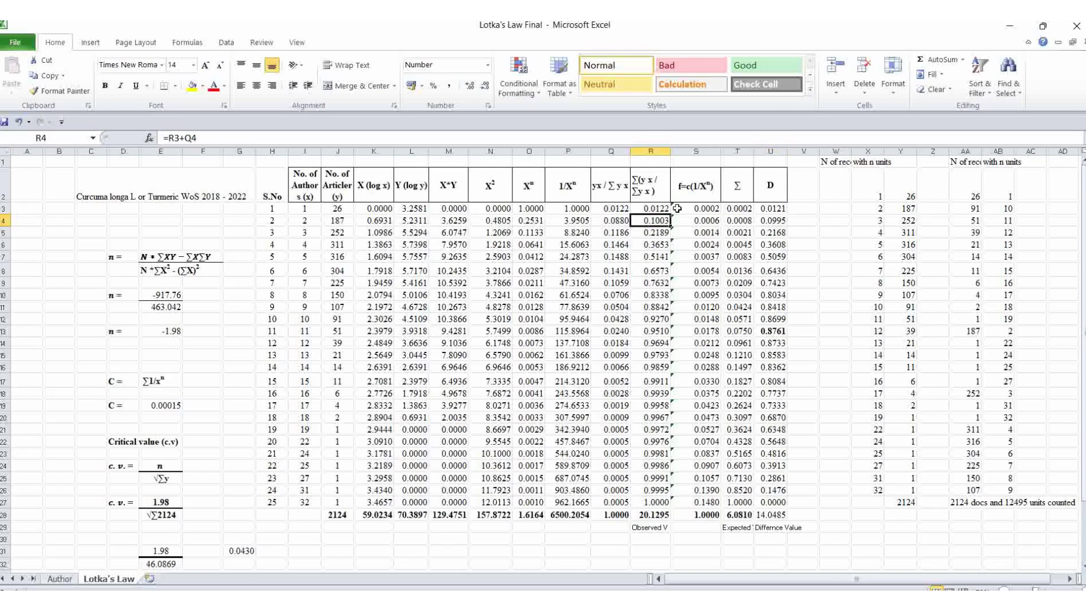
{"action": "left_click", "coordinate": [601, 219]}
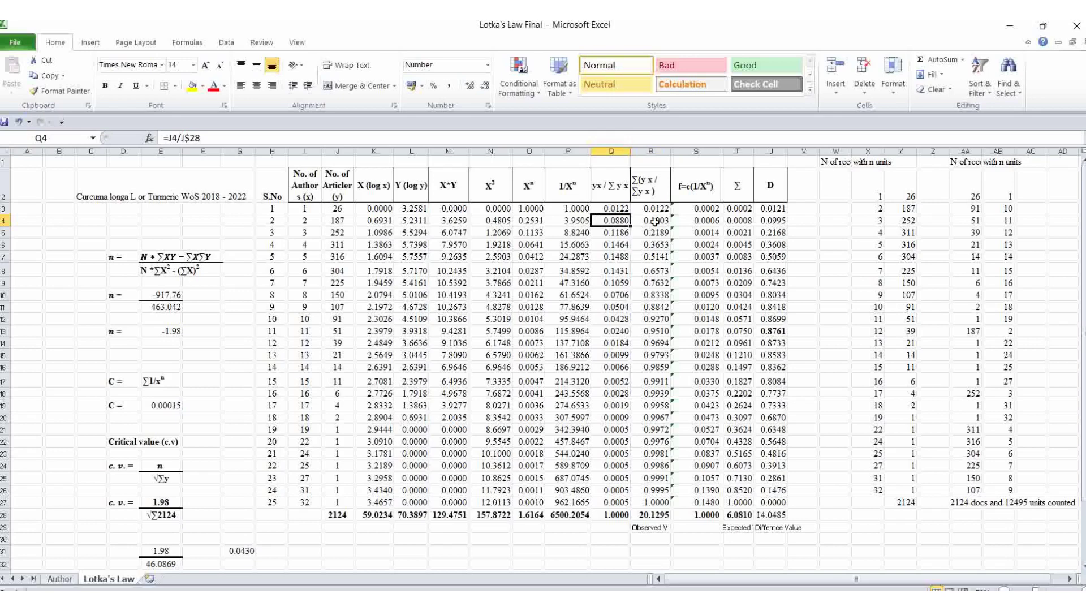
{"action": "key", "text": "Right"}
{"action": "left_click", "coordinate": [615, 221]}
Check the difference formula in U5 against the cumulative observed formula in R5 and the yx/Σyx formula in Q5.
{"action": "left_click", "coordinate": [776, 233]}
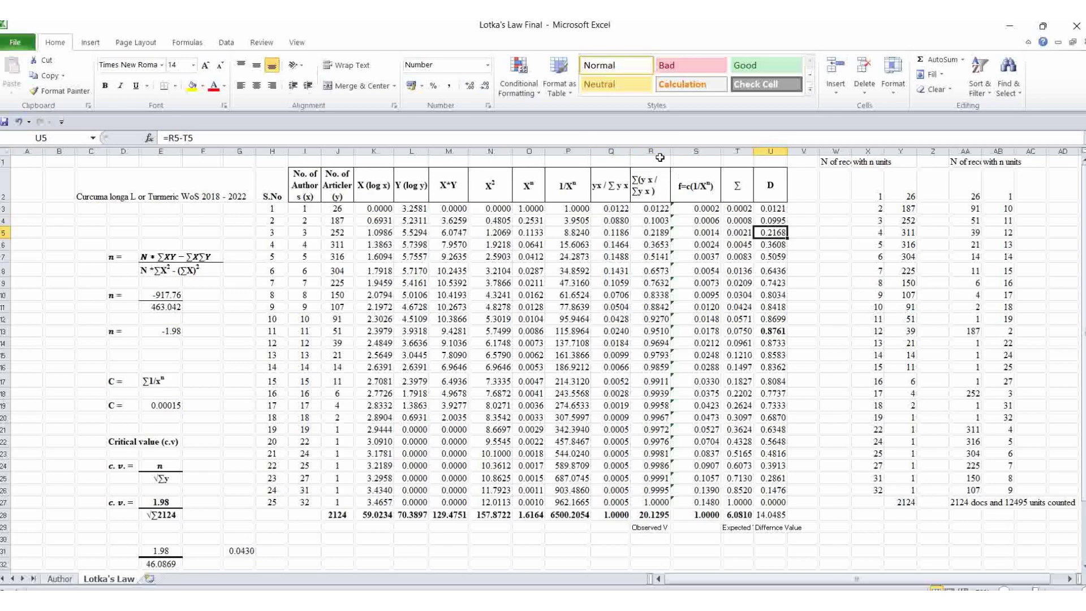
{"action": "left_click", "coordinate": [662, 234]}
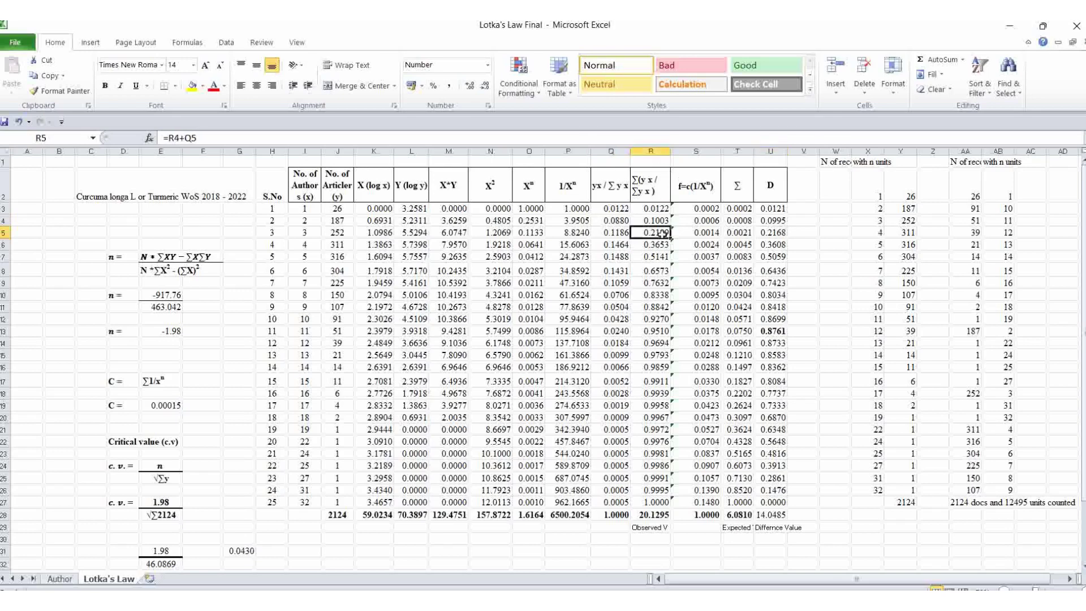
{"action": "left_click", "coordinate": [611, 232]}
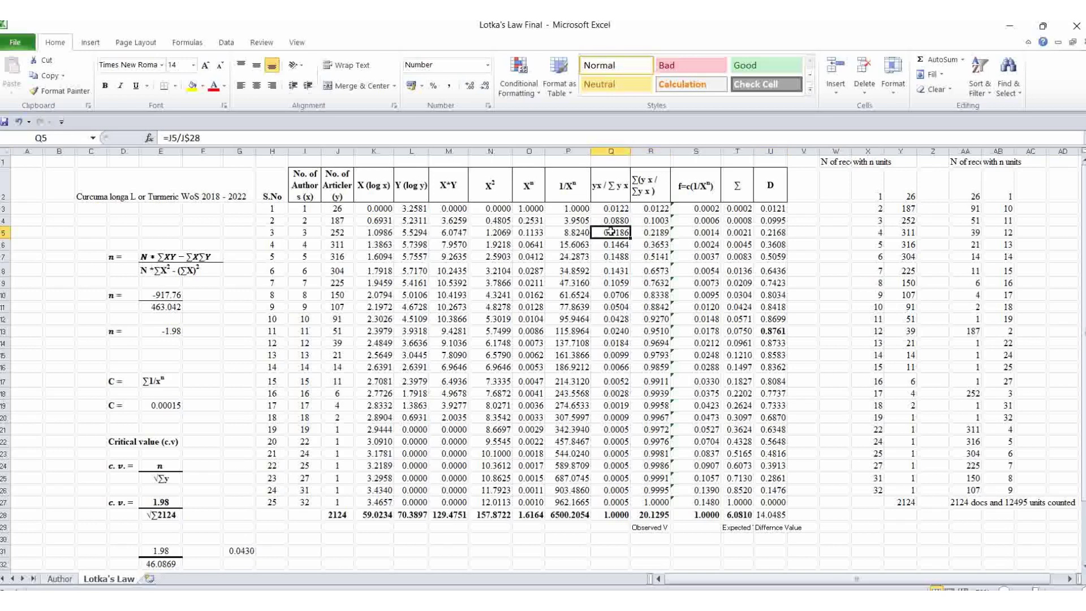
{"action": "left_click", "coordinate": [658, 233]}
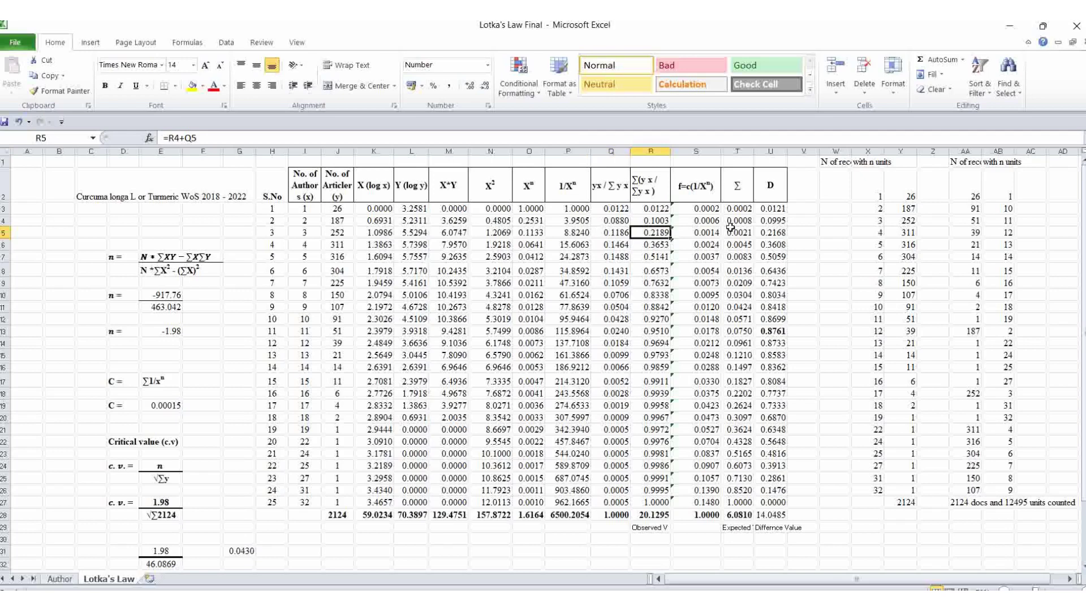
{"action": "left_click", "coordinate": [781, 233]}
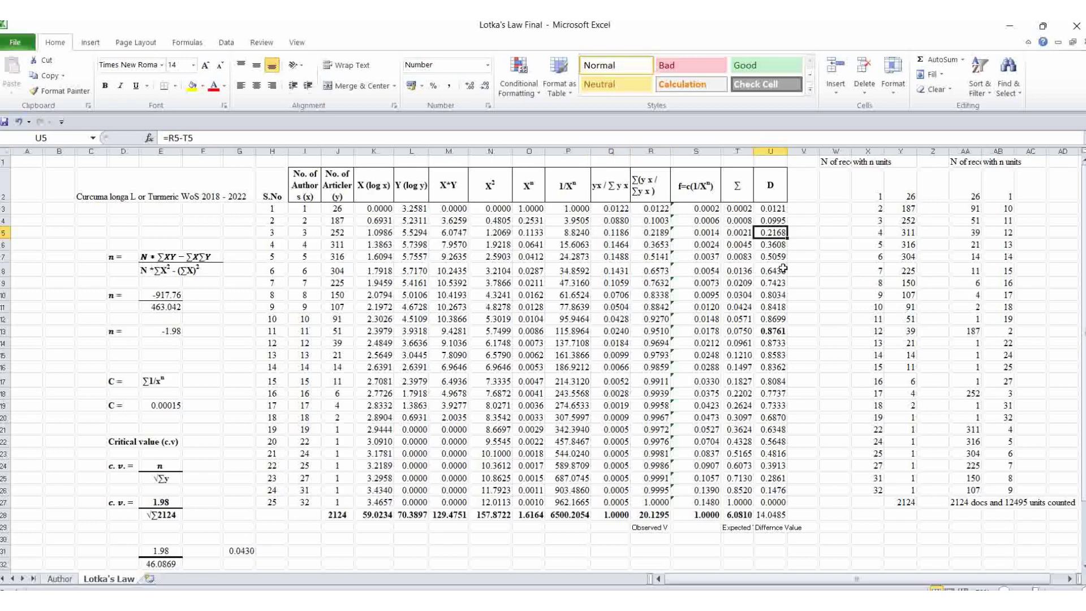
Review the D column from the formula in U3 down to the difference value label in U29.
{"action": "left_click", "coordinate": [777, 207]}
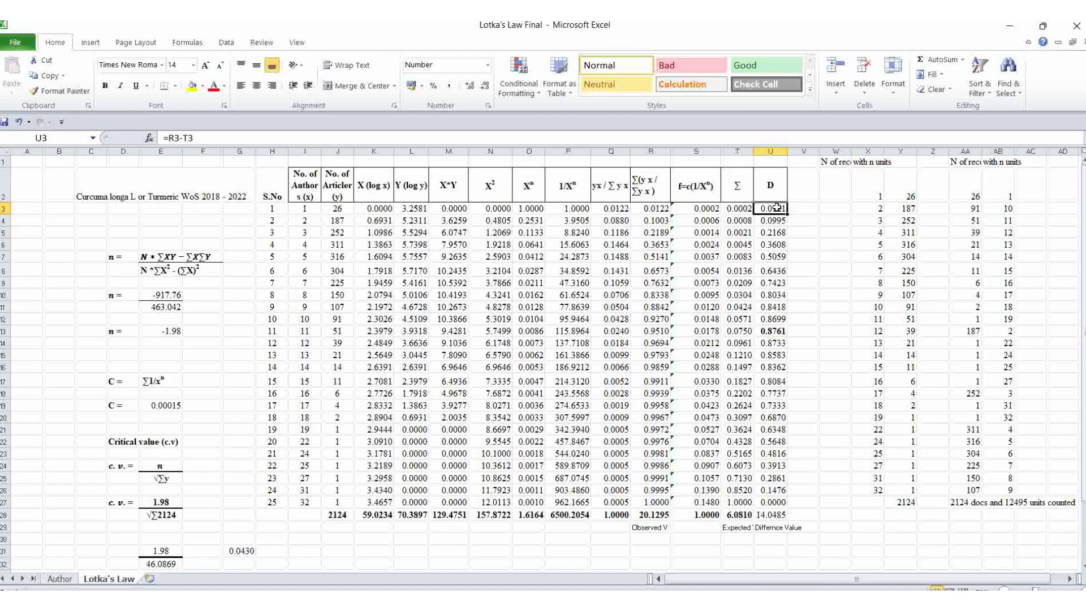
{"action": "scroll", "coordinate": [777, 207], "scroll_direction": "down", "scroll_amount": 3}
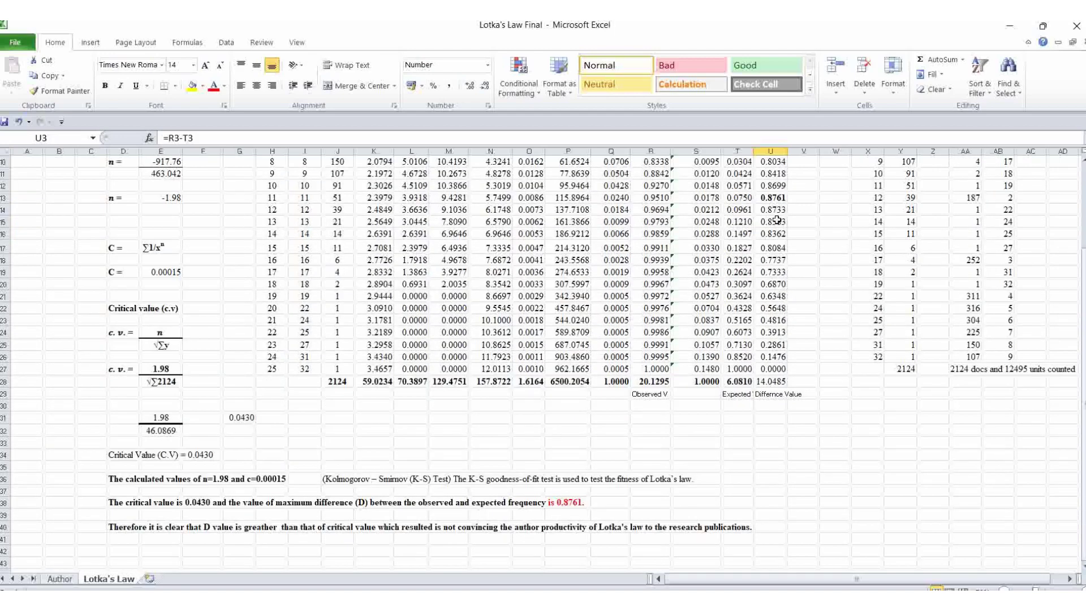
{"action": "left_click", "coordinate": [770, 398]}
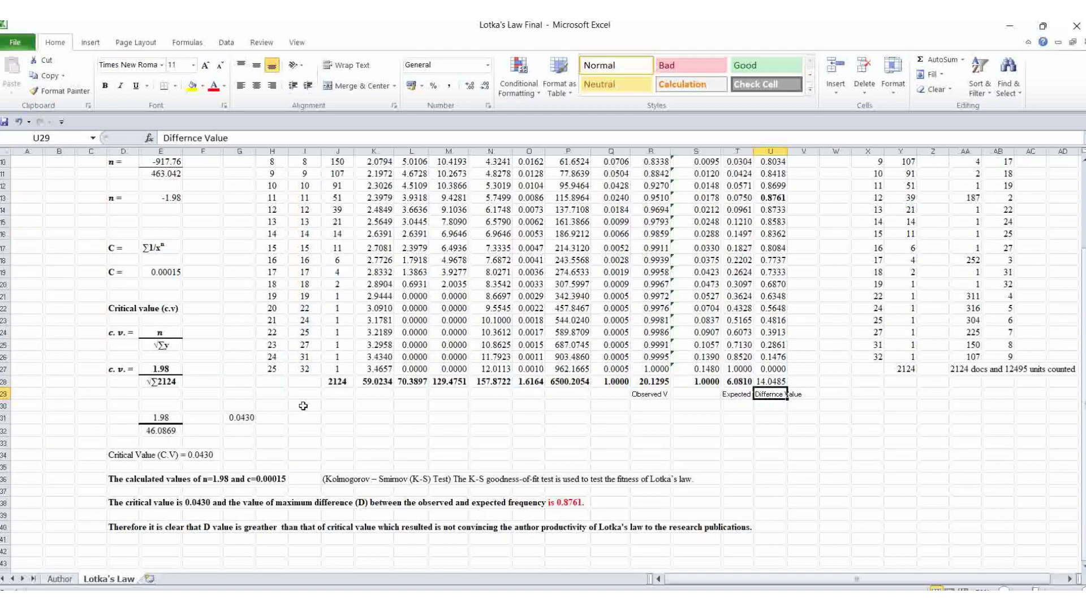
{"action": "scroll", "coordinate": [303, 406], "scroll_direction": "up", "scroll_amount": 3}
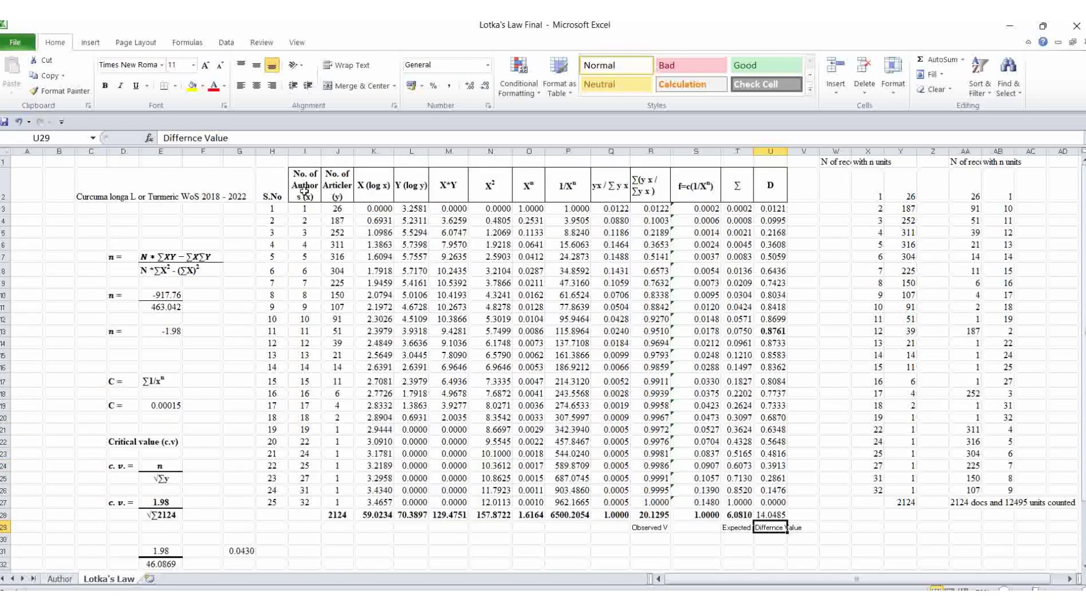
Examine the critical value formula n/√Σy in E24 and E25 and its substituted numerator in E27.
{"action": "scroll", "coordinate": [309, 255], "scroll_direction": "down", "scroll_amount": 4}
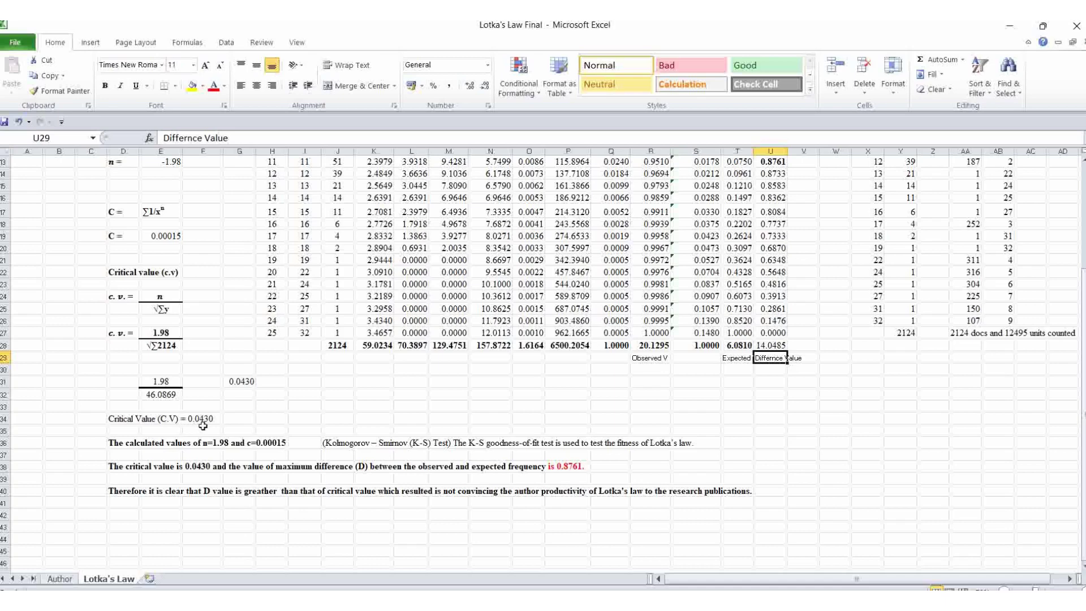
{"action": "left_click", "coordinate": [169, 310]}
{"action": "left_click", "coordinate": [163, 297]}
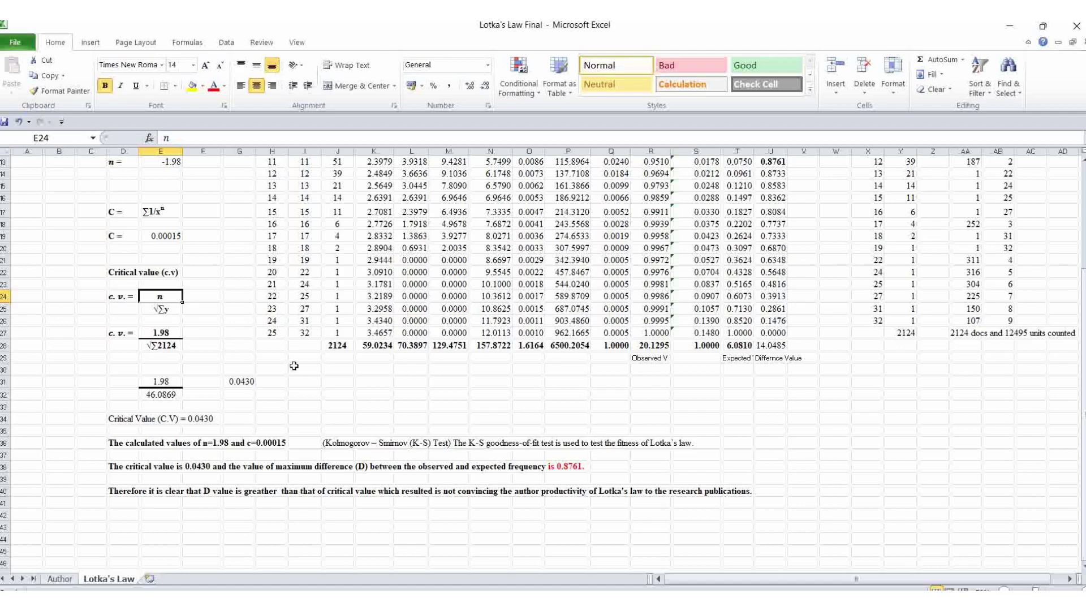
{"action": "scroll", "coordinate": [305, 375], "scroll_direction": "up", "scroll_amount": 4}
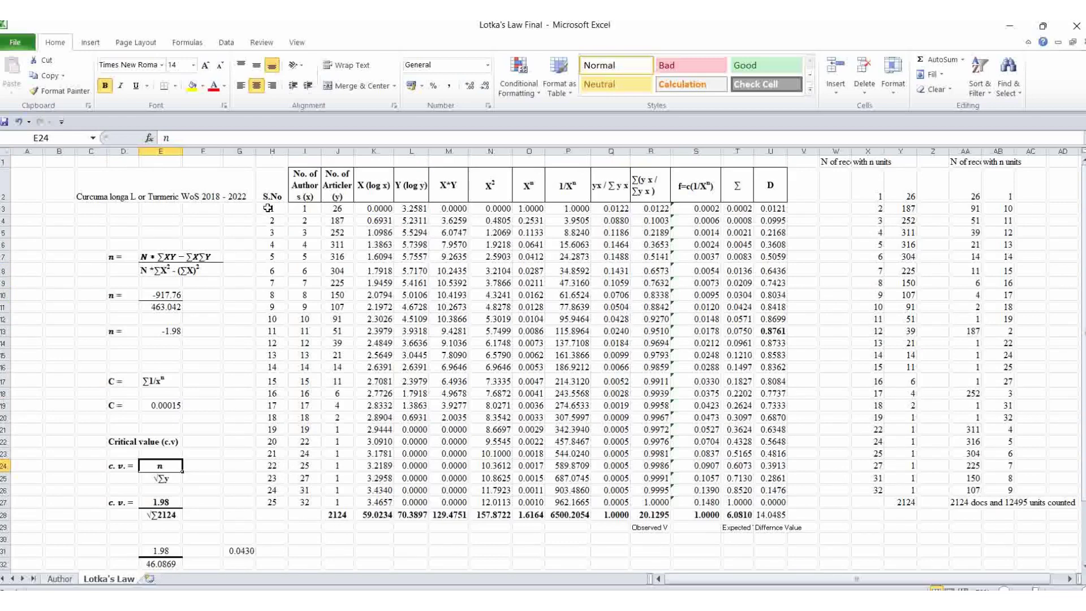
{"action": "left_click", "coordinate": [164, 501]}
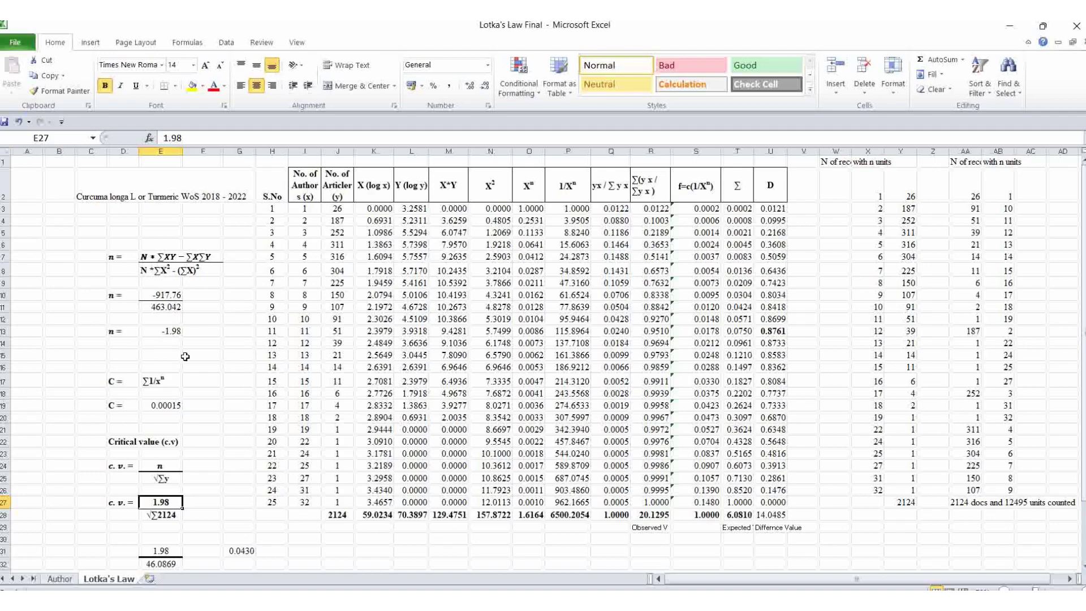
{"action": "scroll", "coordinate": [186, 521], "scroll_direction": "down", "scroll_amount": 2}
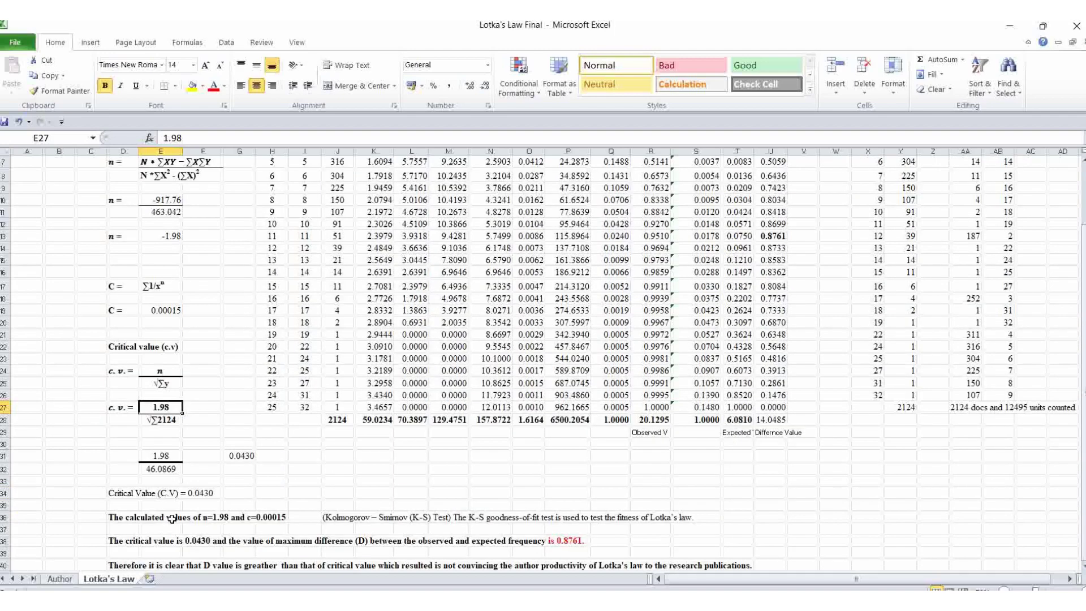
Inspect the critical value's denominator in E28, the square root formula in E32 and the division formula in G31.
{"action": "left_click", "coordinate": [163, 422]}
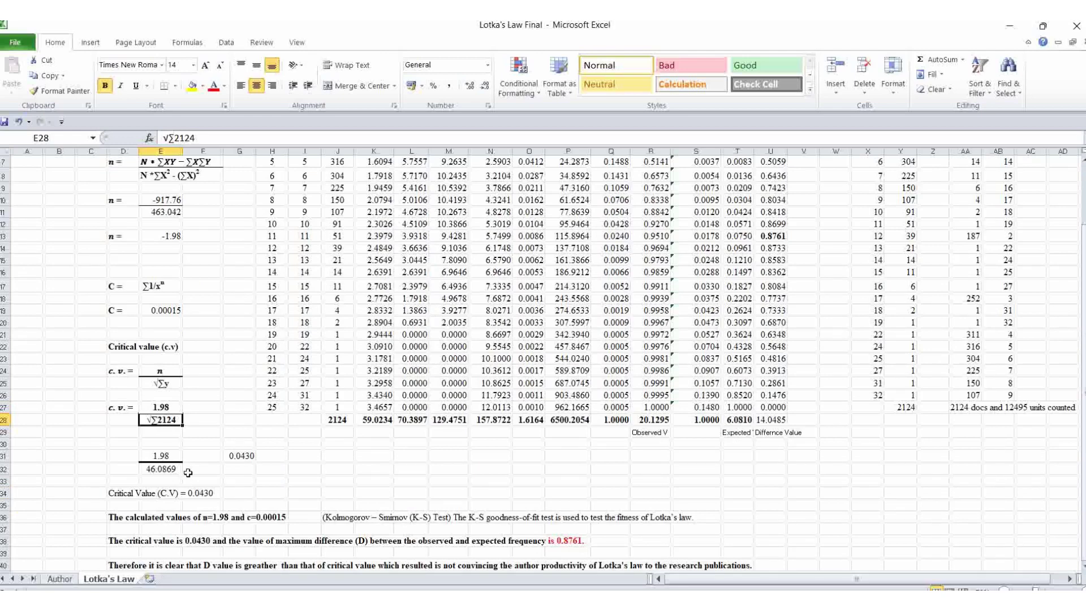
{"action": "left_click", "coordinate": [154, 469]}
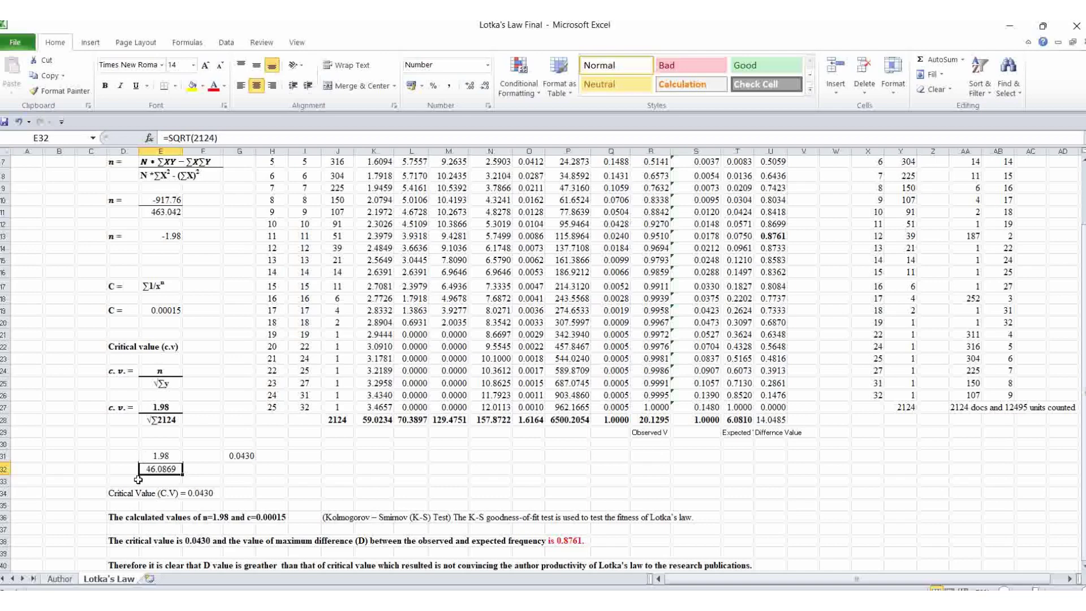
{"action": "left_click", "coordinate": [245, 457]}
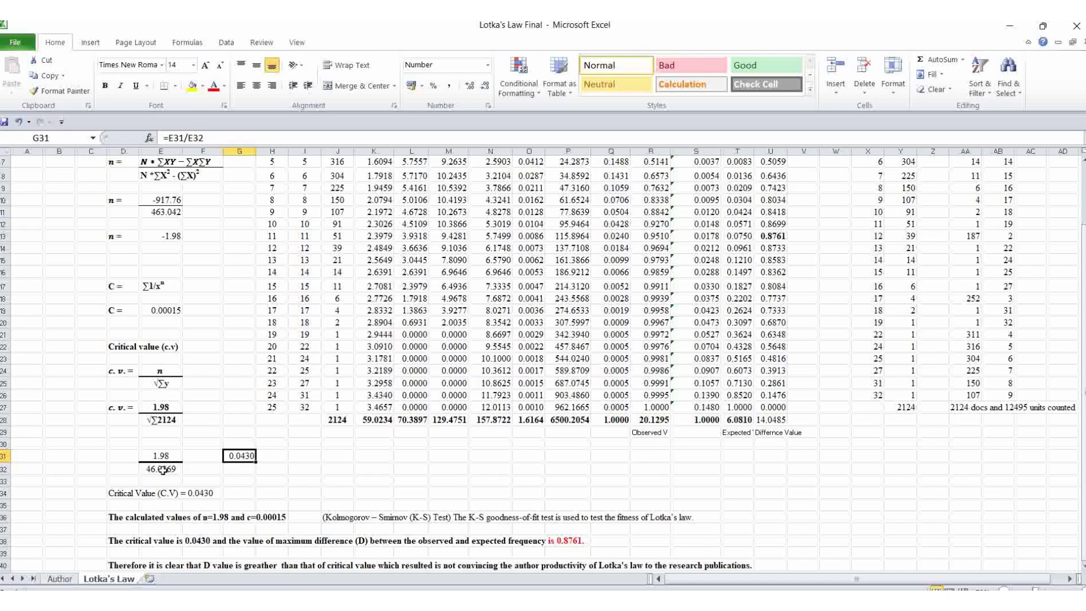
{"action": "left_click", "coordinate": [302, 470]}
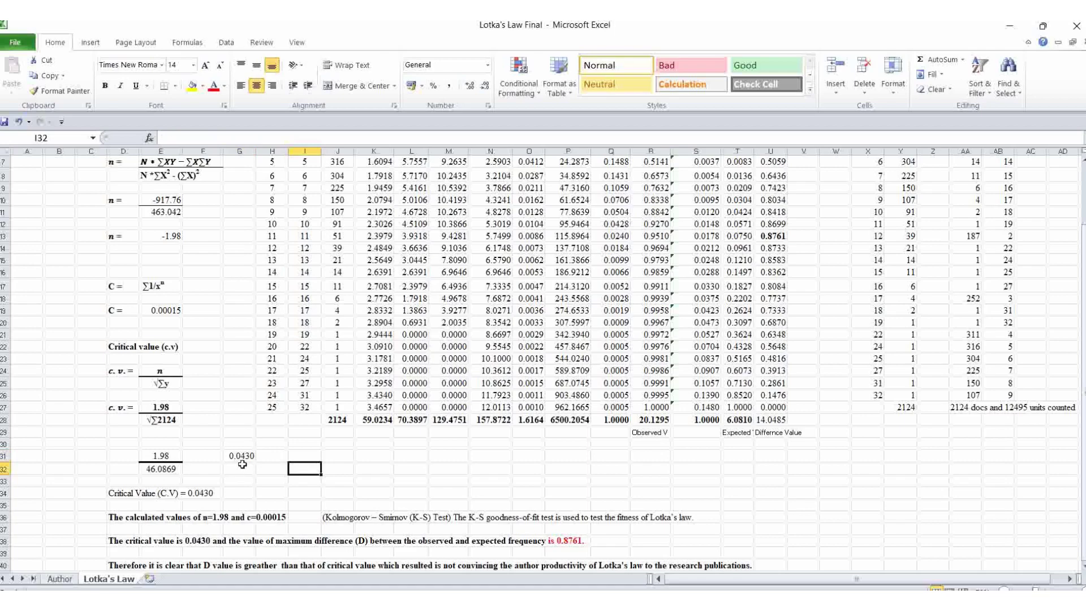
Make the "Critical Value (C.V) = 0.0430" line in row 34 bold.
{"action": "scroll", "coordinate": [254, 493], "scroll_direction": "down", "scroll_amount": 1}
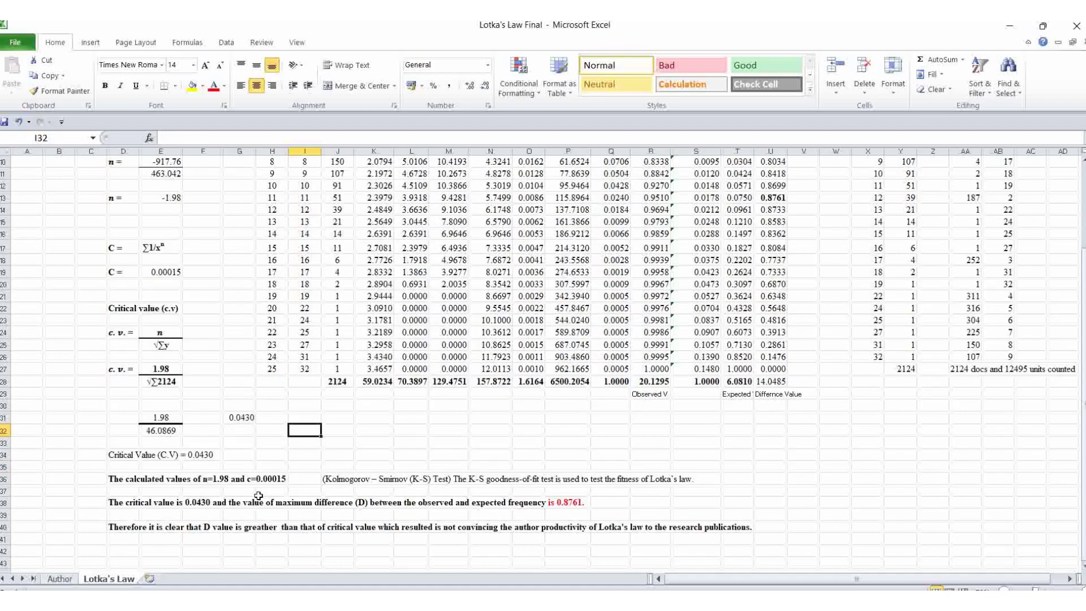
{"action": "left_click", "coordinate": [116, 458]}
{"action": "left_click_drag", "start_coordinate": [116, 458], "coordinate": [212, 443]}
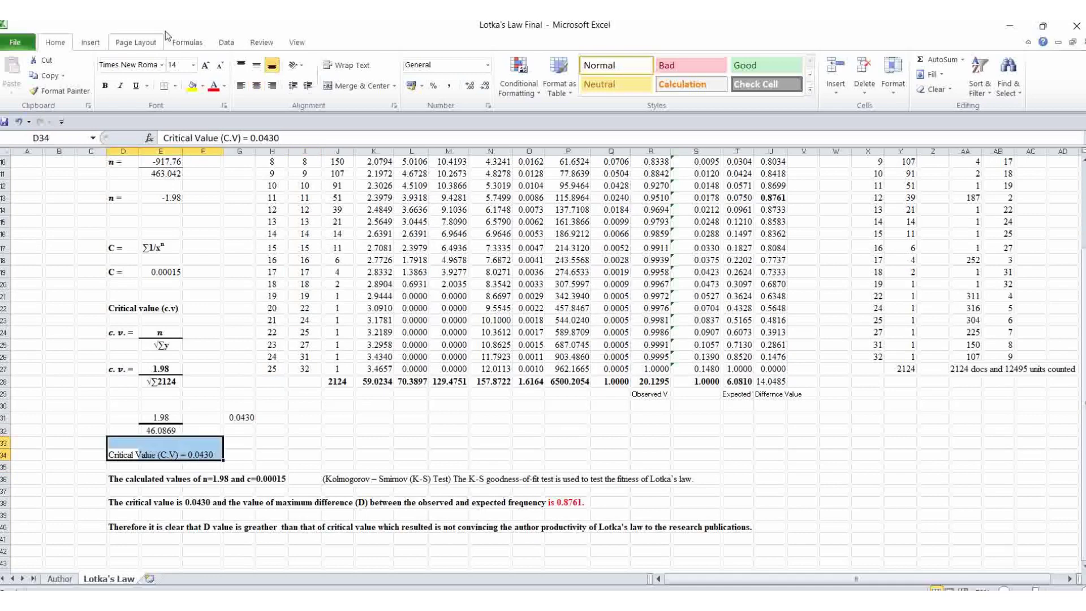
{"action": "left_click", "coordinate": [105, 86]}
{"action": "left_click", "coordinate": [283, 456]}
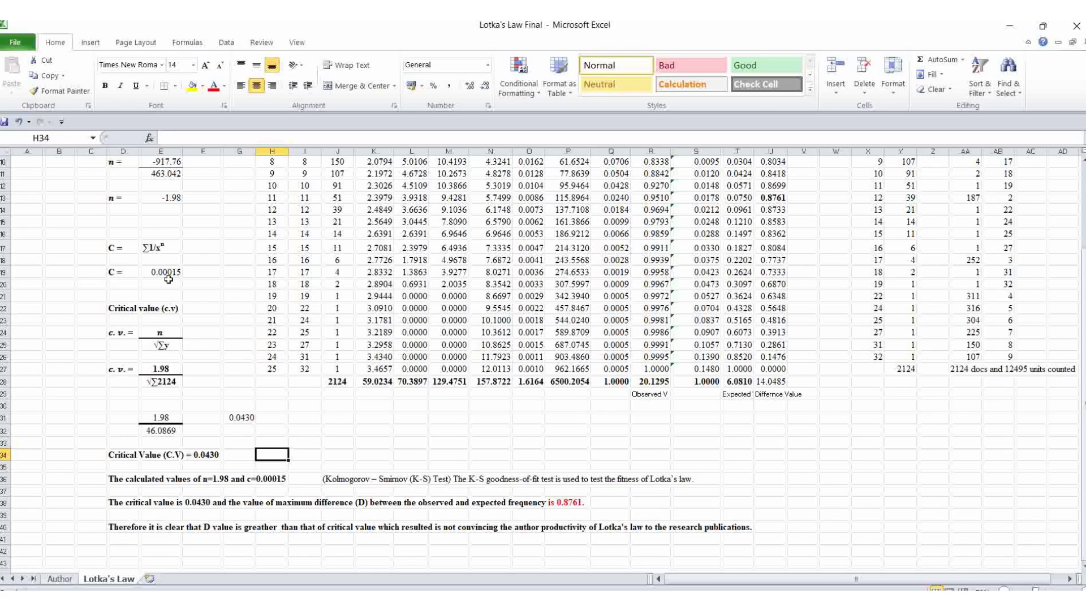
Review the calculated n and c statement in row 36 and inspect the maximum difference formula in U13.
{"action": "left_click", "coordinate": [280, 480]}
{"action": "scroll", "coordinate": [274, 550], "scroll_direction": "down", "scroll_amount": 1}
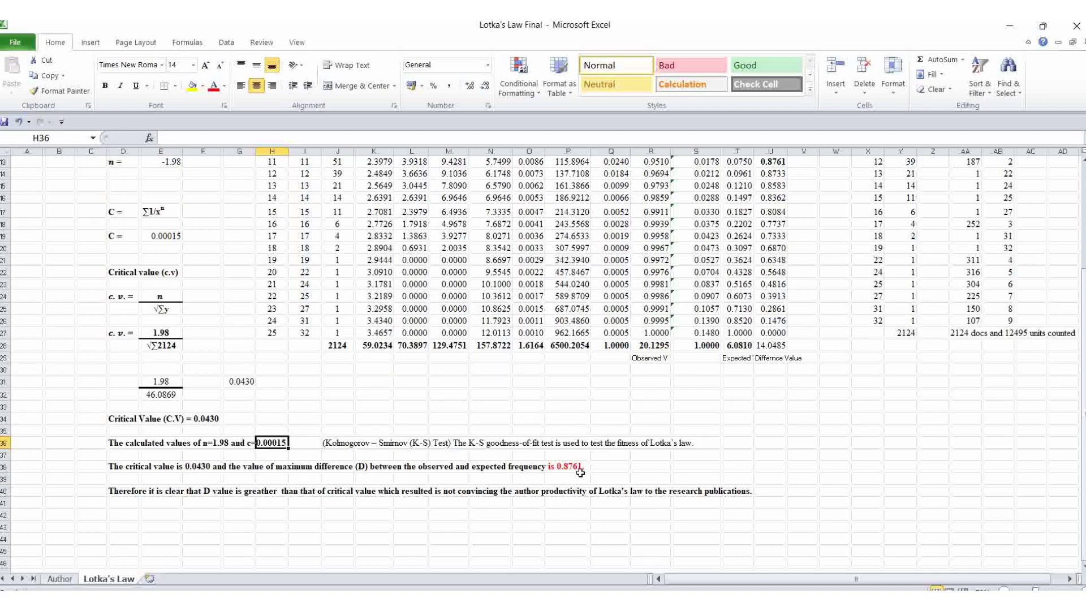
{"action": "scroll", "coordinate": [628, 471], "scroll_direction": "up", "scroll_amount": 3}
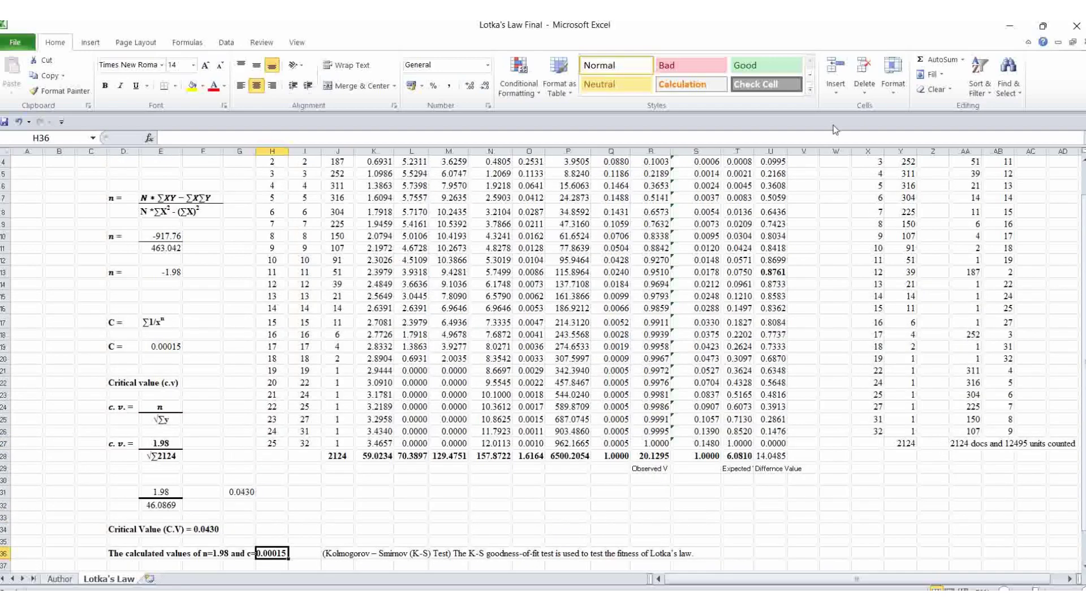
{"action": "scroll", "coordinate": [830, 228], "scroll_direction": "up", "scroll_amount": 1}
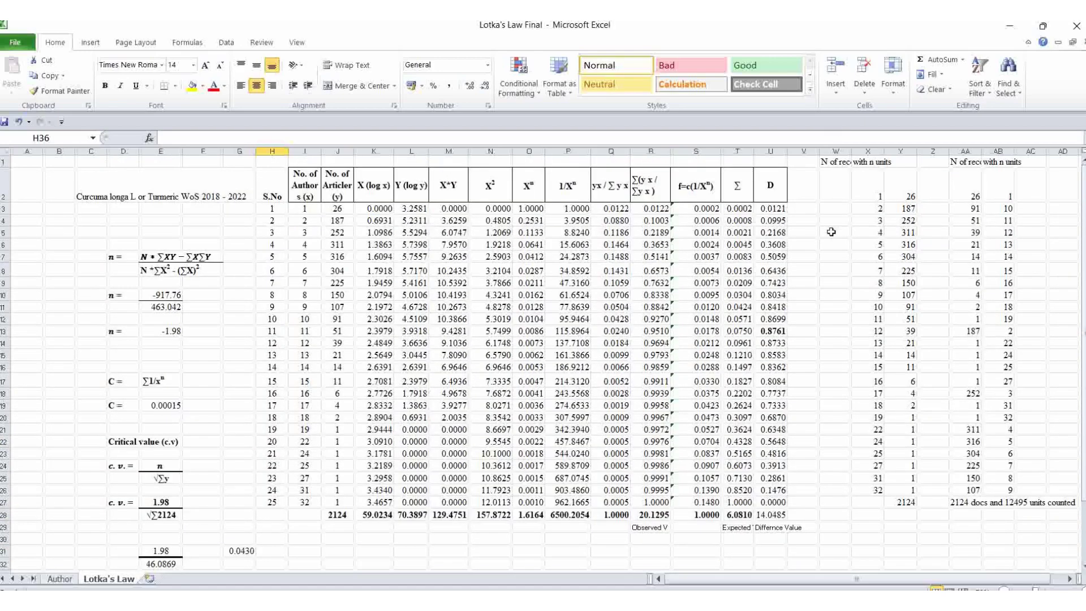
{"action": "left_click", "coordinate": [782, 331]}
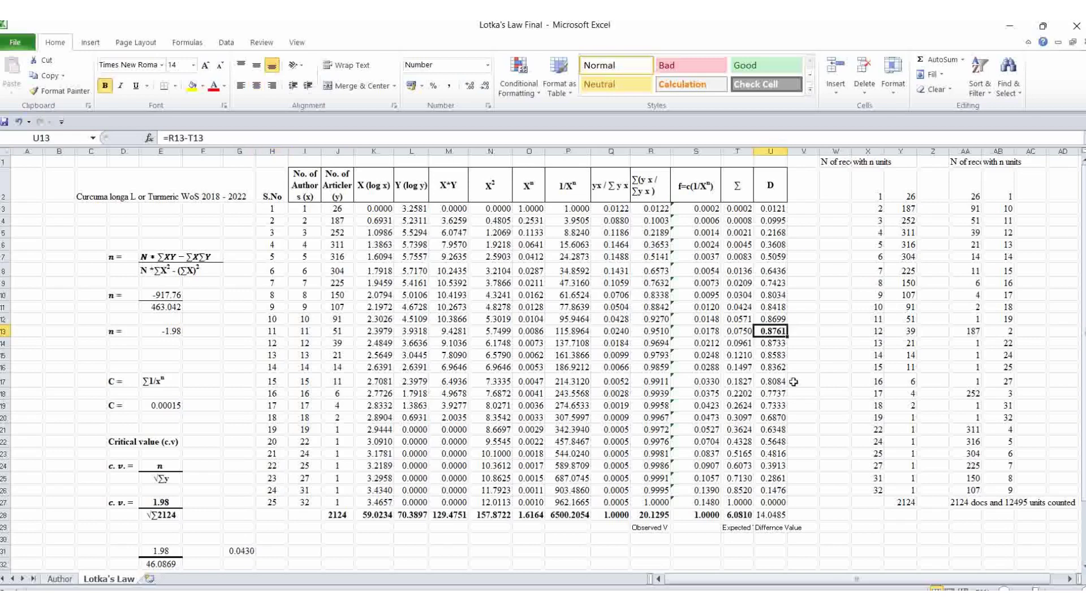
Compare the critical value and maximum D statement in row 38 with the table, and read the conclusion in row 40.
{"action": "scroll", "coordinate": [794, 382], "scroll_direction": "down", "scroll_amount": 4}
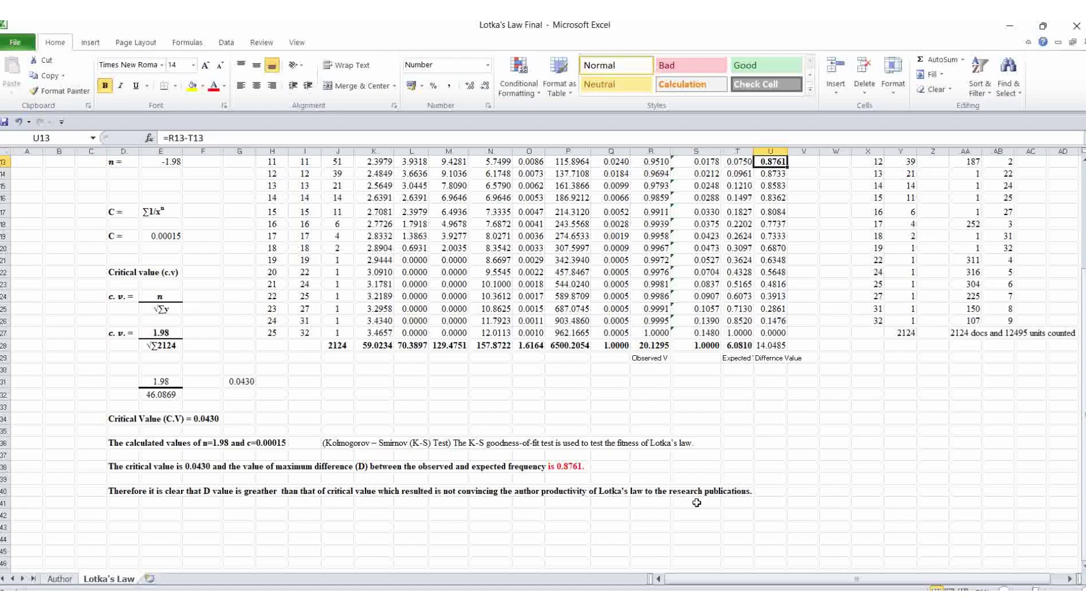
{"action": "scroll", "coordinate": [696, 502], "scroll_direction": "up", "scroll_amount": 2}
{"action": "scroll", "coordinate": [697, 502], "scroll_direction": "up", "scroll_amount": 2}
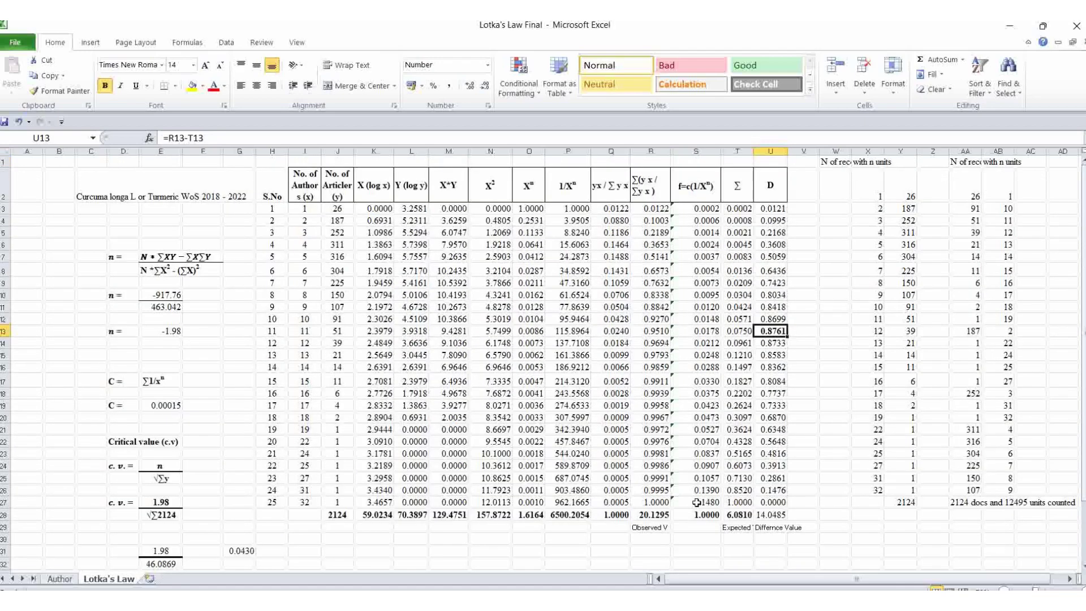
{"action": "scroll", "coordinate": [696, 502], "scroll_direction": "down", "scroll_amount": 1}
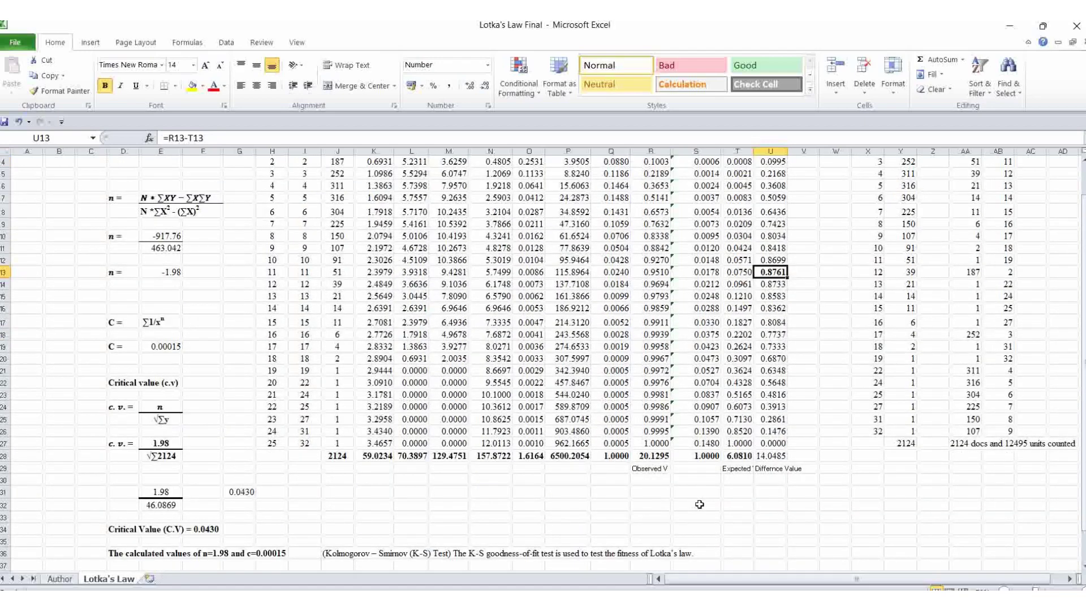
{"action": "scroll", "coordinate": [700, 504], "scroll_direction": "down", "scroll_amount": 1}
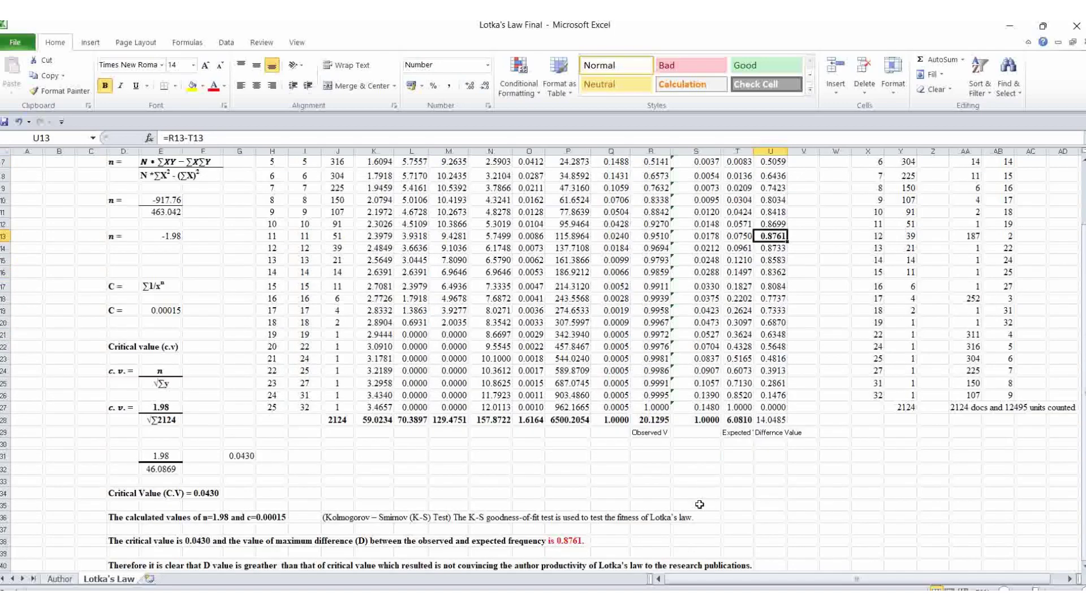
{"action": "scroll", "coordinate": [700, 504], "scroll_direction": "down", "scroll_amount": 2}
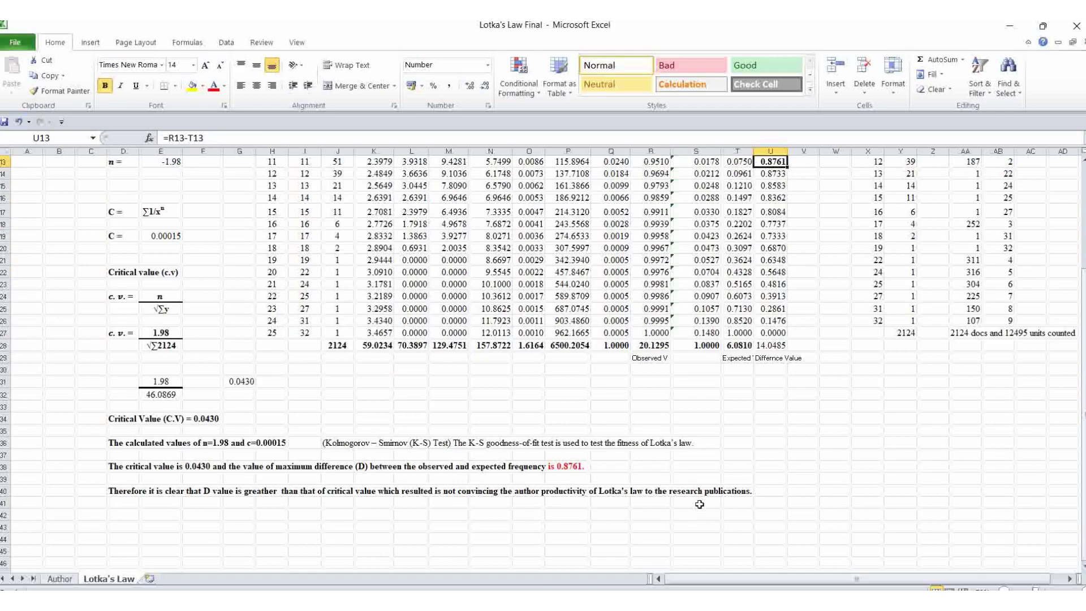
{"action": "scroll", "coordinate": [700, 504], "scroll_direction": "up", "scroll_amount": 3}
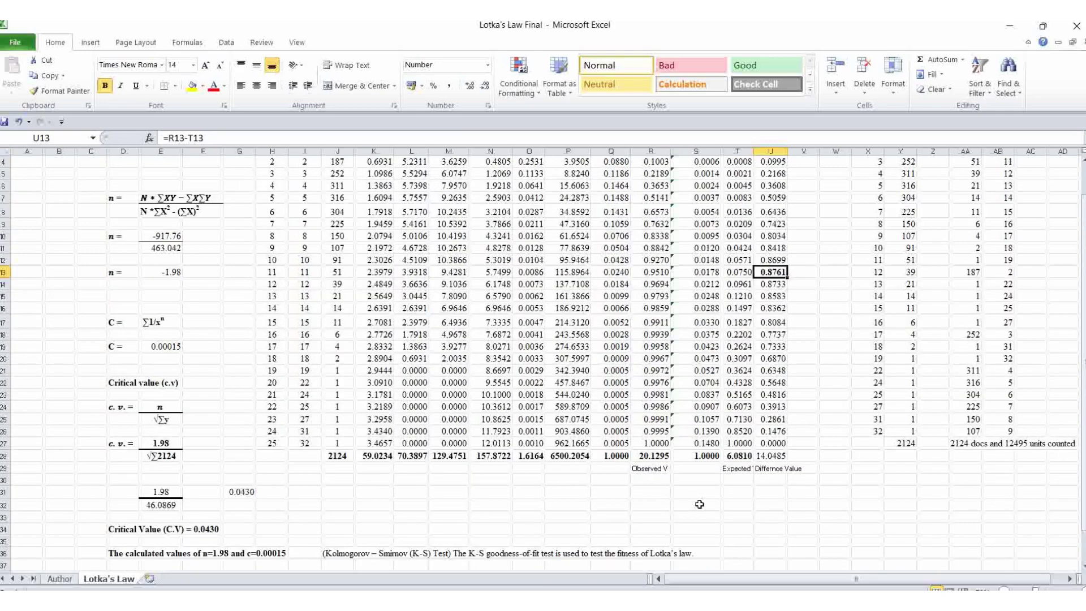
{"action": "scroll", "coordinate": [214, 260], "scroll_direction": "down", "scroll_amount": 3}
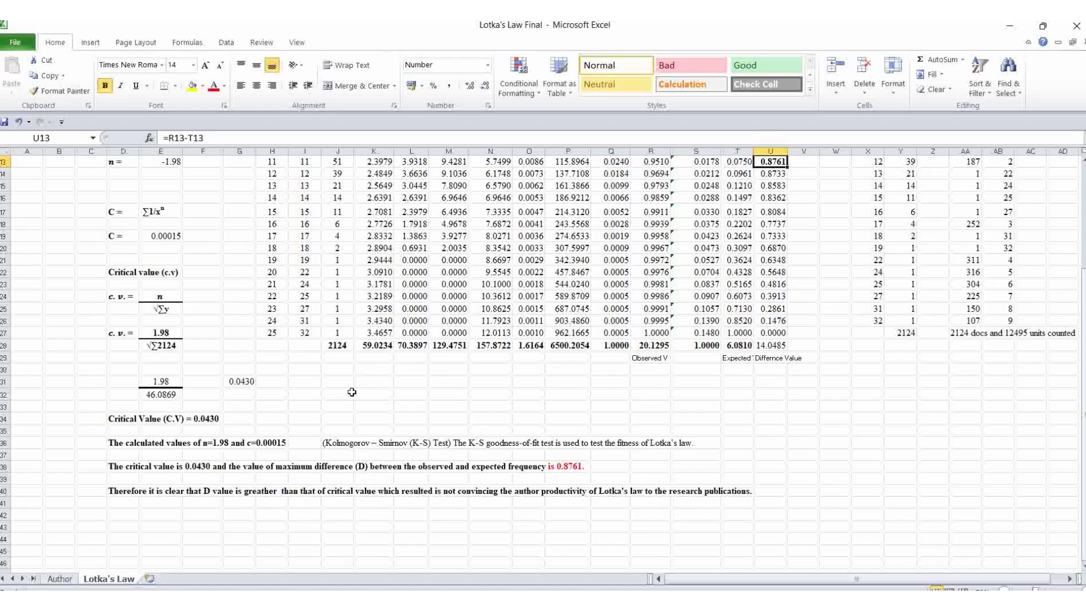
{"action": "scroll", "coordinate": [344, 402], "scroll_direction": "up", "scroll_amount": 2}
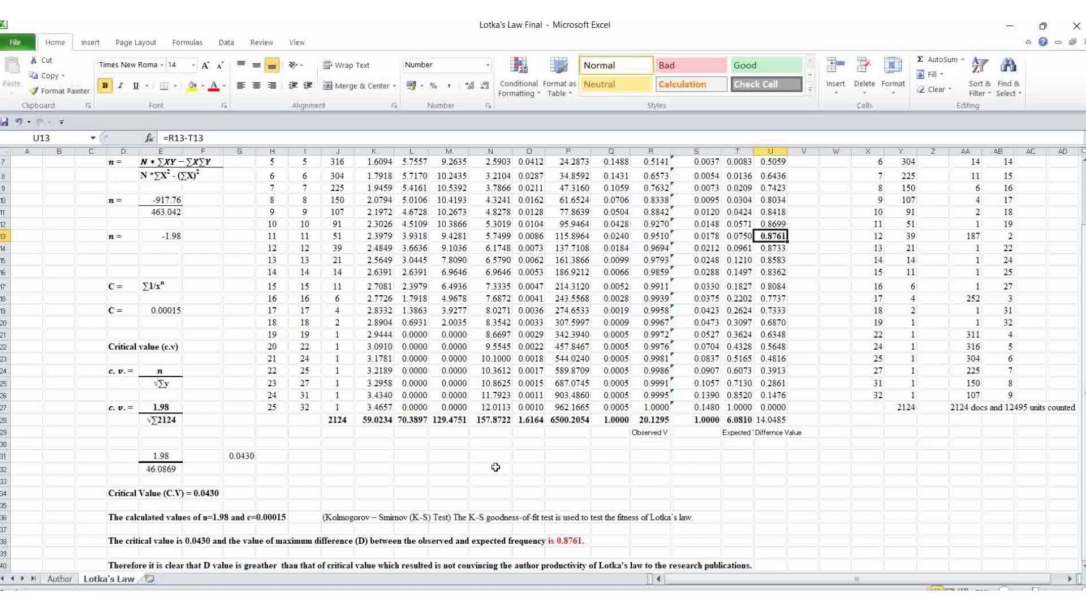
{"action": "scroll", "coordinate": [496, 467], "scroll_direction": "down", "scroll_amount": 1}
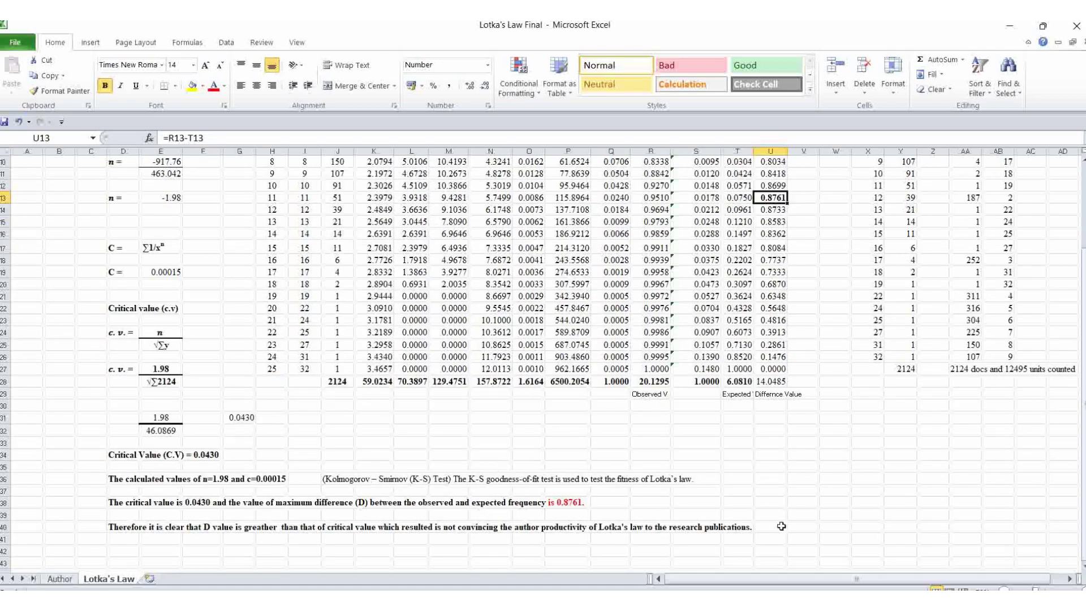